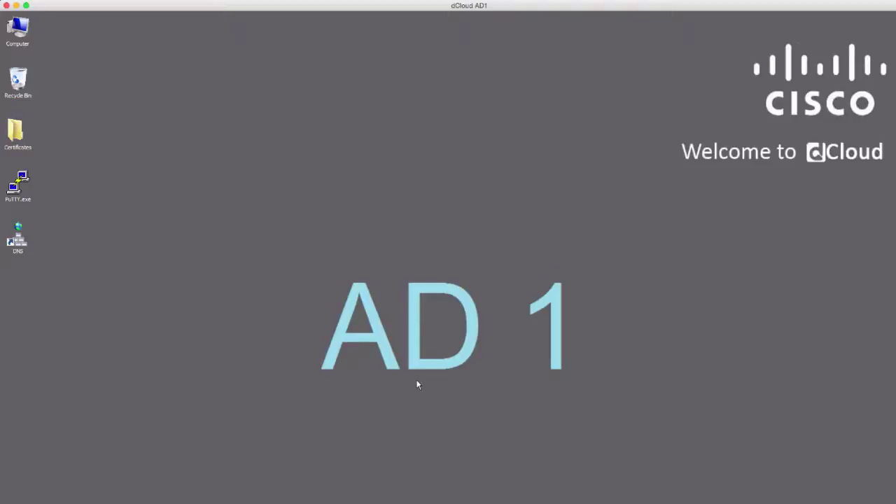
Step: Scroll the dCloud home page down and back up
{"action": "scroll", "coordinate": [416, 384], "scroll_direction": "down", "scroll_amount": 2}
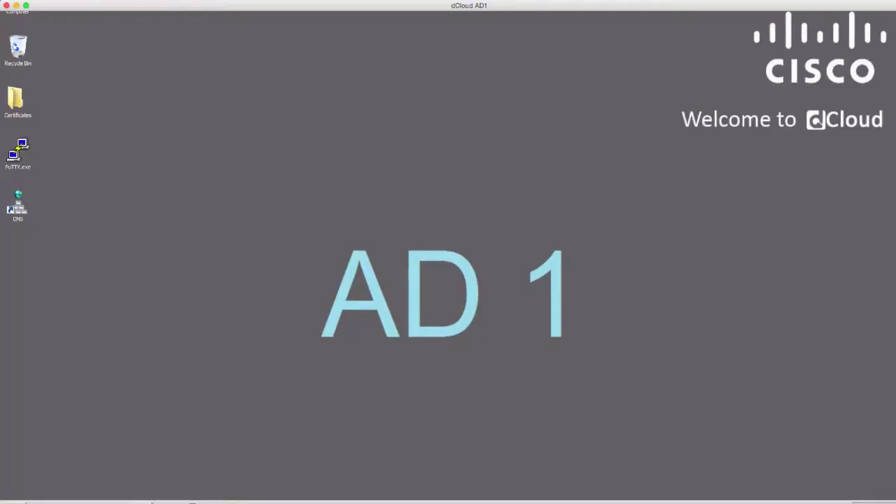
{"action": "scroll", "coordinate": [236, 343], "scroll_direction": "up", "scroll_amount": 2}
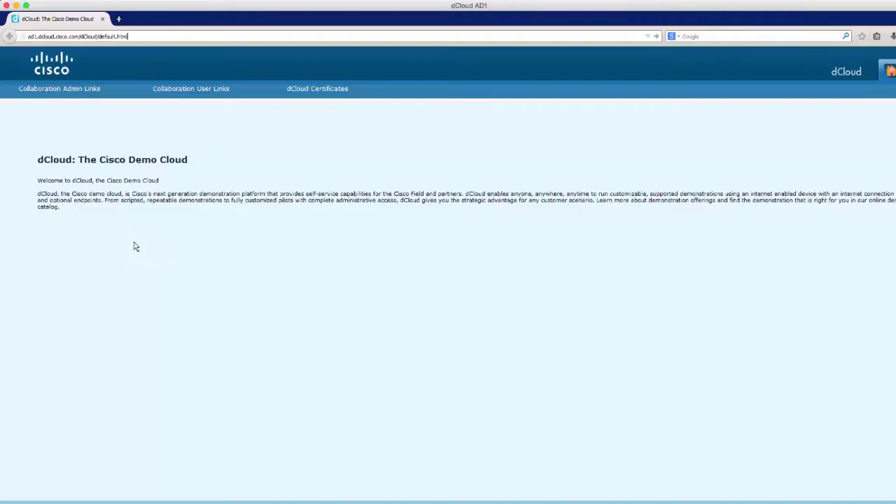
Step: Open the Cisco Unified CM Publisher admin page and sign in with the administrator account
{"action": "mouse_move", "coordinate": [70, 91]}
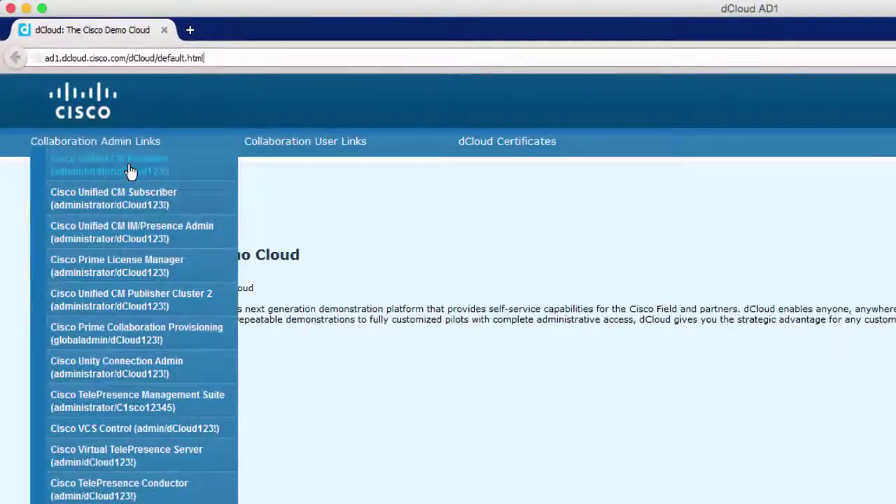
{"action": "left_click", "coordinate": [83, 105]}
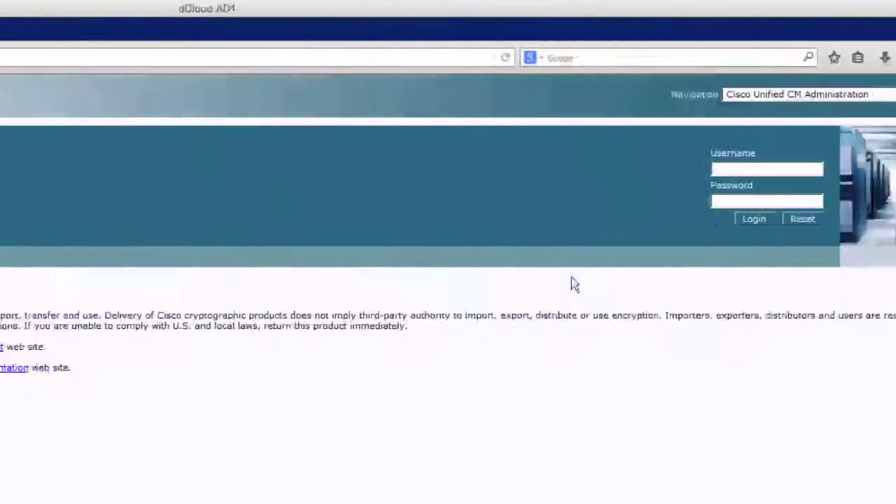
{"action": "left_click", "coordinate": [658, 170]}
{"action": "key", "text": "Tab"}
{"action": "key", "text": "Return"}
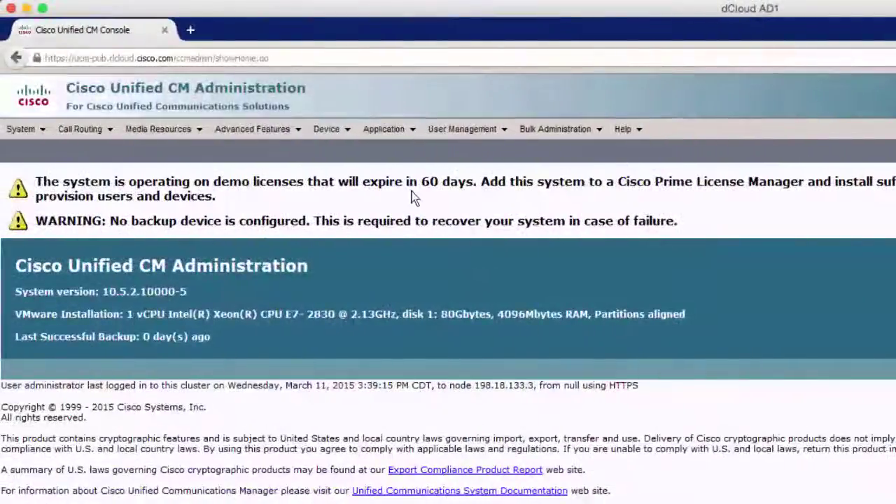
Step: List all servers, inspect imp-pub.dcloud.cisco.com's FQDN, and return to the server list
{"action": "mouse_move", "coordinate": [37, 134]}
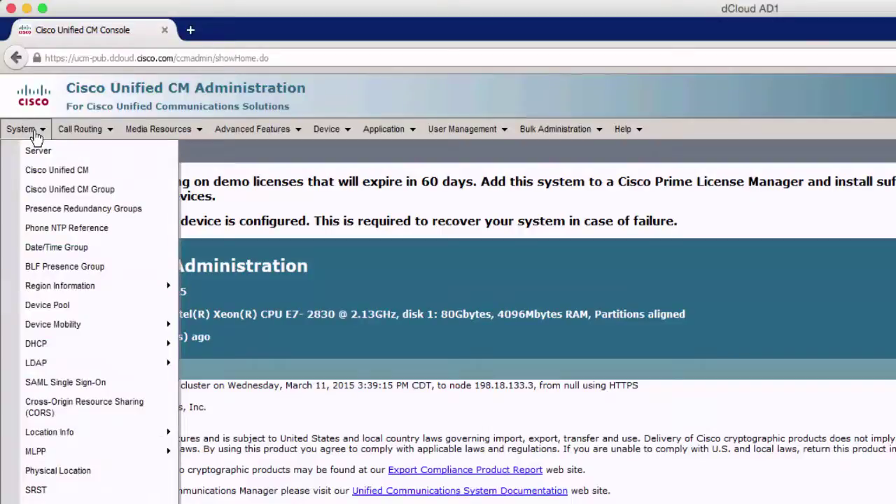
{"action": "left_click", "coordinate": [37, 151]}
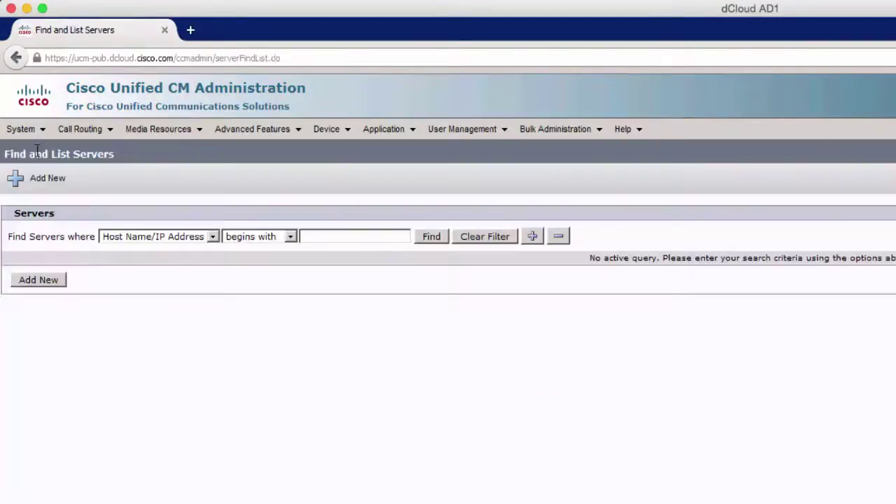
{"action": "left_click", "coordinate": [423, 238]}
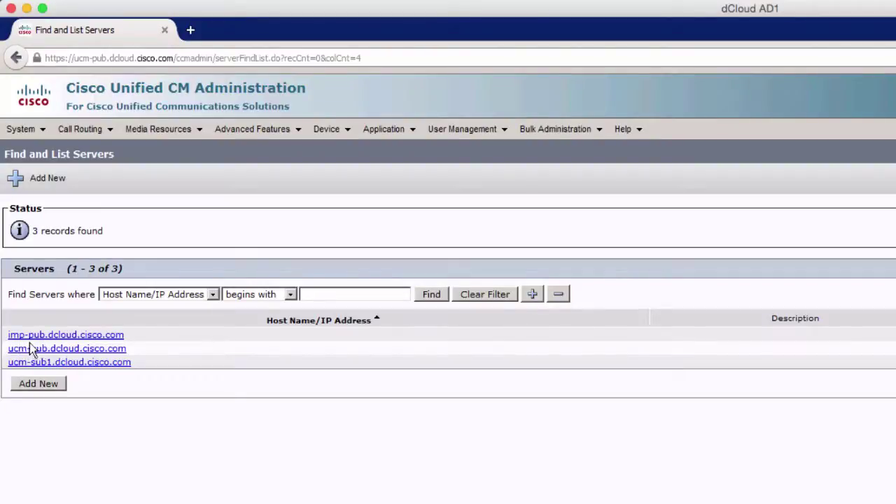
{"action": "left_click", "coordinate": [89, 348]}
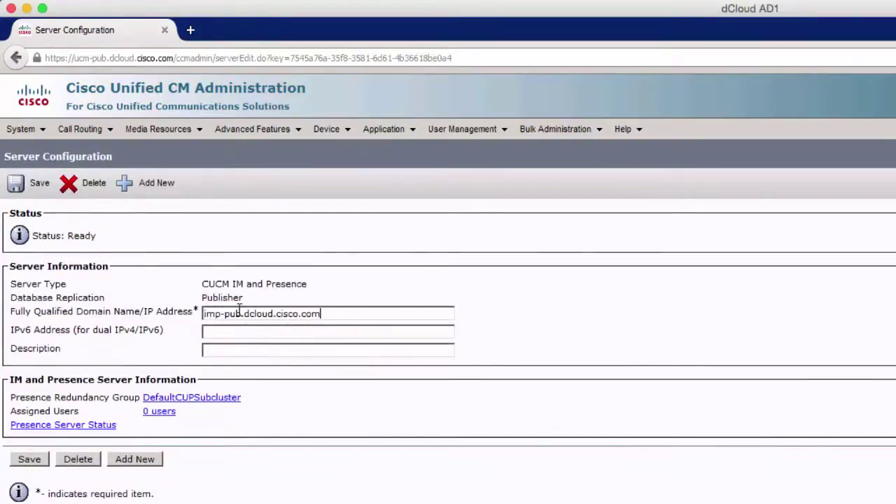
{"action": "triple_click", "coordinate": [237, 315]}
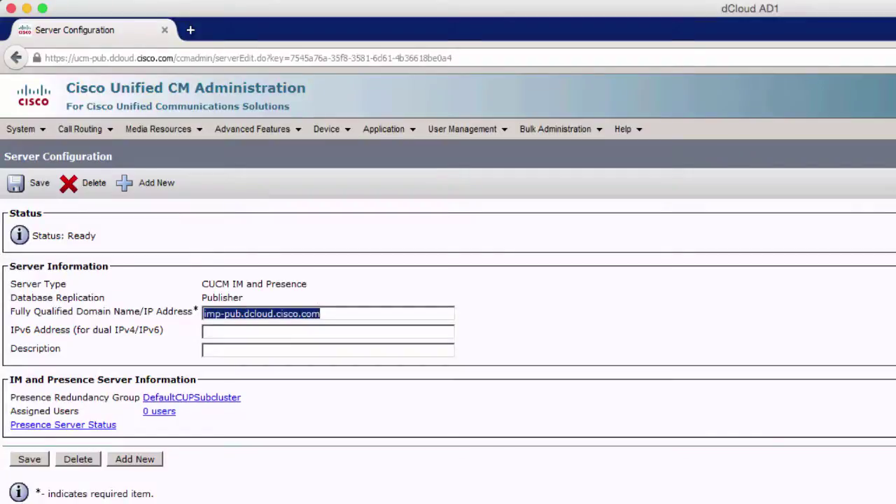
{"action": "key", "text": "super+bracketleft"}
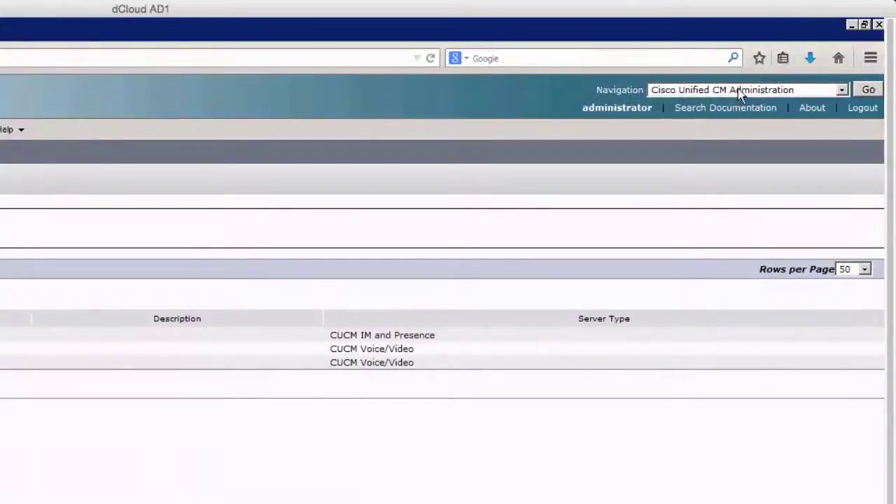
Step: Switch to Cisco Unified OS Administration, sign in as administrator, and open Certificate Management
{"action": "left_click", "coordinate": [735, 89]}
{"action": "left_click", "coordinate": [745, 146]}
{"action": "left_click", "coordinate": [869, 90]}
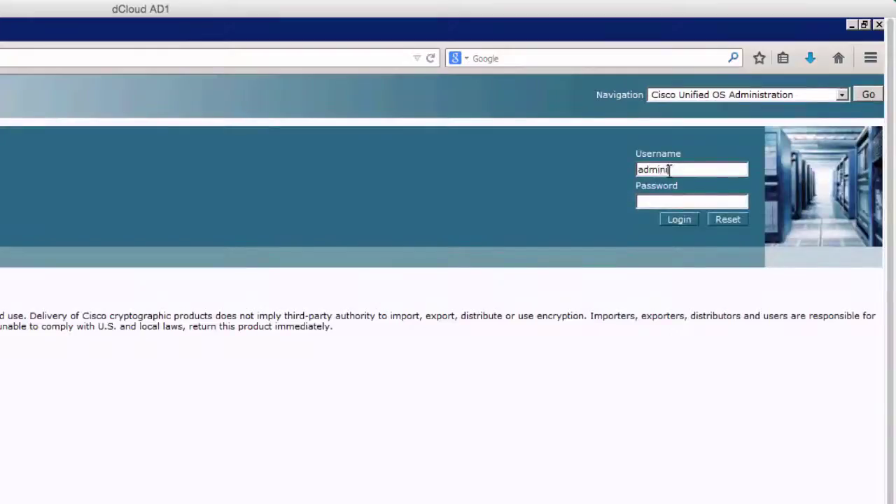
{"action": "key", "text": "Tab"}
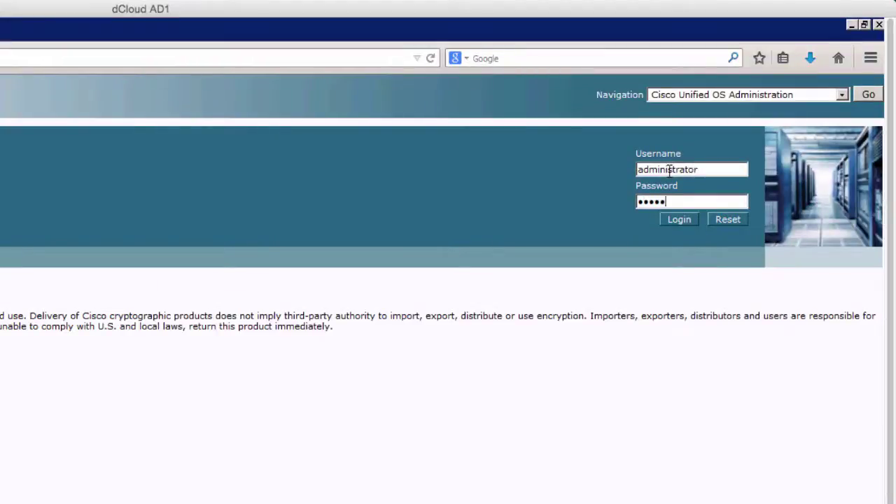
{"action": "key", "text": "Return"}
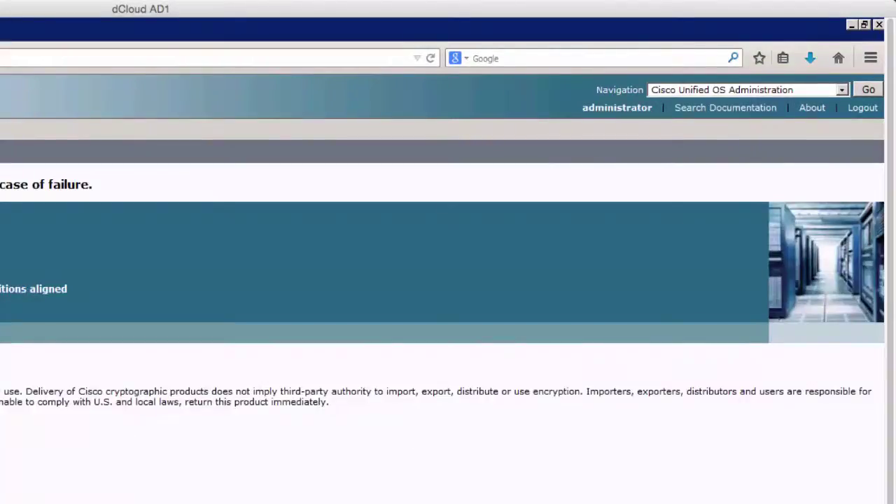
{"action": "mouse_move", "coordinate": [119, 138]}
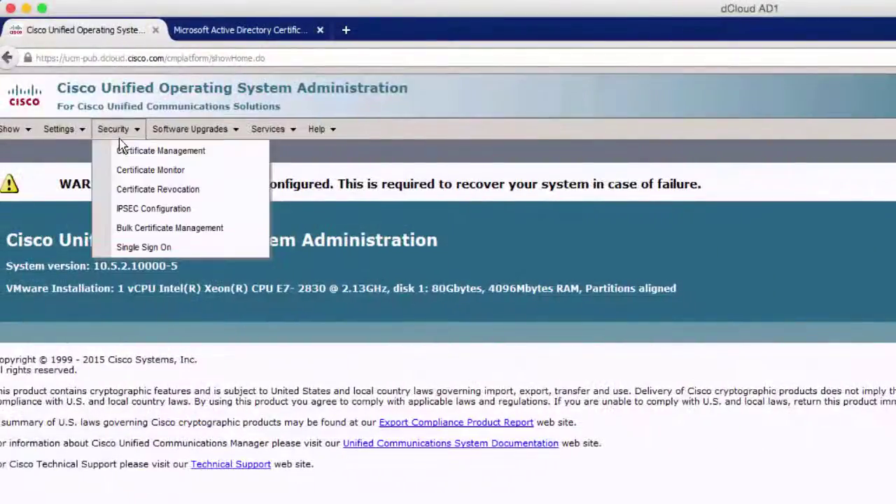
{"action": "left_click", "coordinate": [217, 159]}
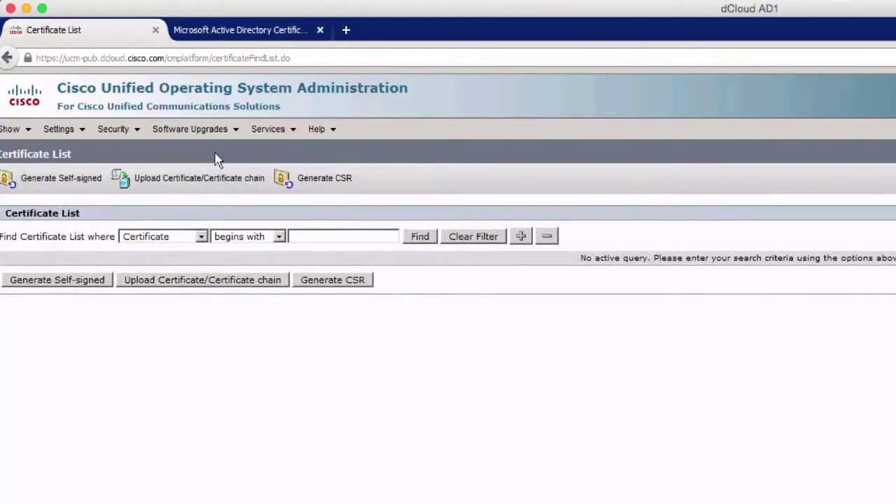
Step: Start a new CSR with purpose tomcat and Multi-server(SAN) distribution
{"action": "left_click", "coordinate": [333, 281]}
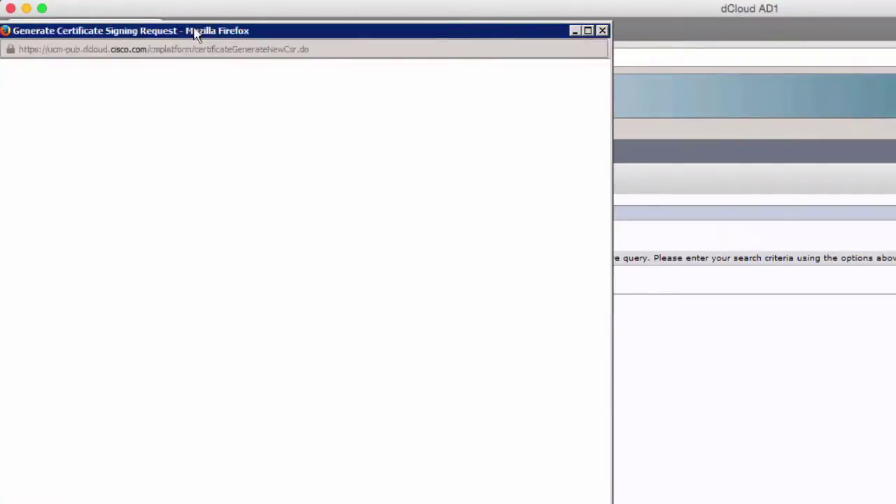
{"action": "left_click_drag", "start_coordinate": [207, 40], "coordinate": [265, 49]}
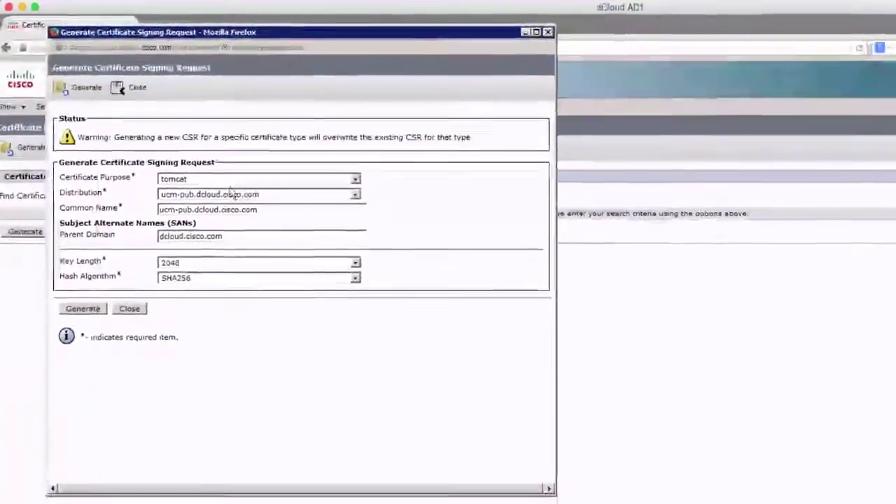
{"action": "left_click", "coordinate": [206, 182]}
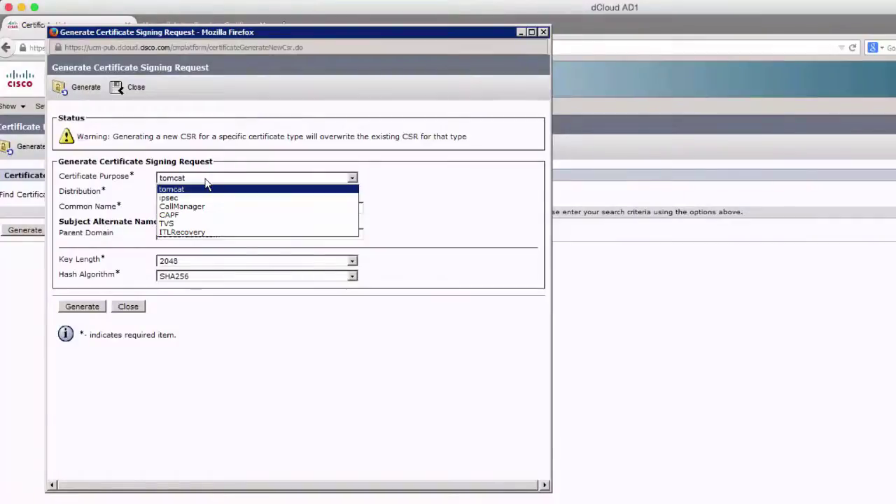
{"action": "left_click", "coordinate": [206, 188]}
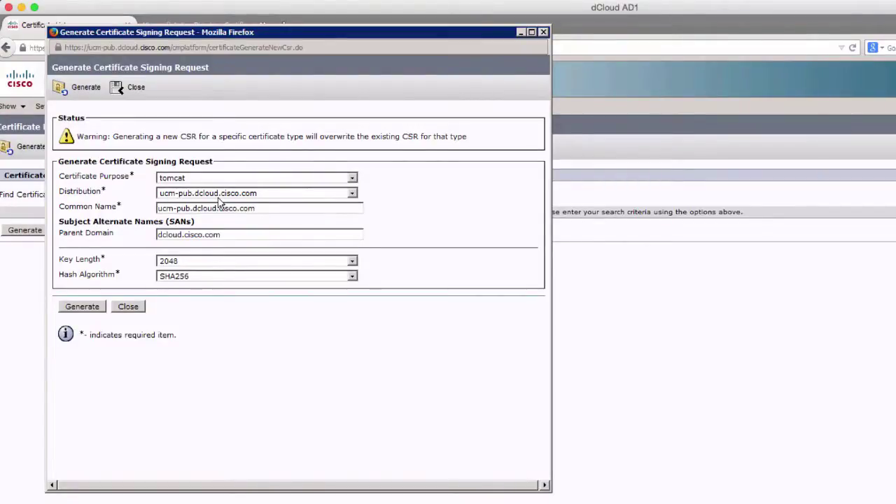
{"action": "left_click", "coordinate": [350, 193]}
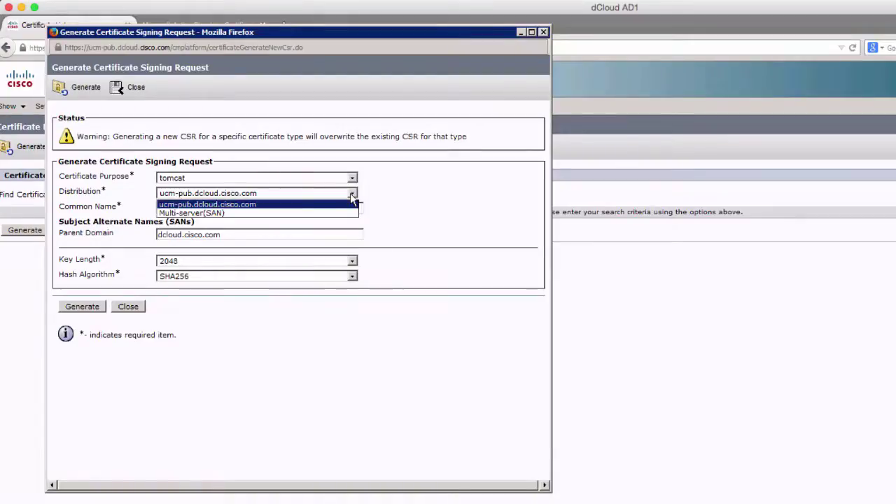
{"action": "left_click", "coordinate": [219, 214]}
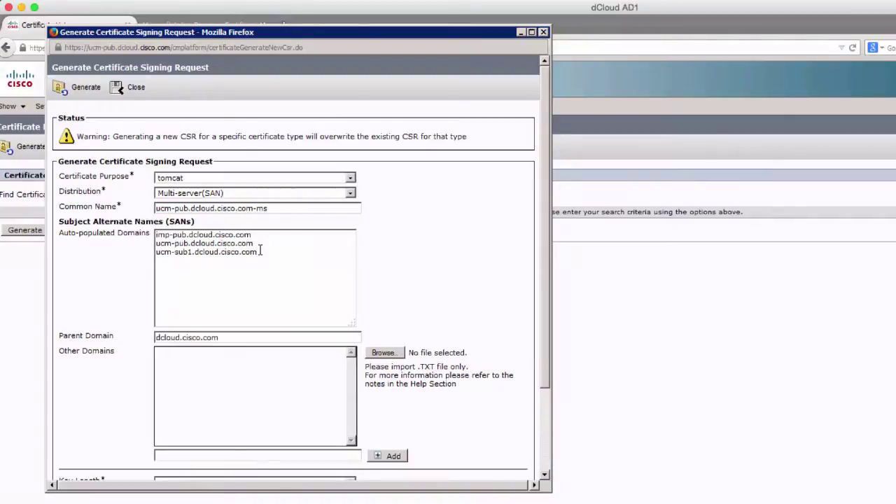
{"action": "left_click_drag", "start_coordinate": [258, 252], "coordinate": [144, 237]}
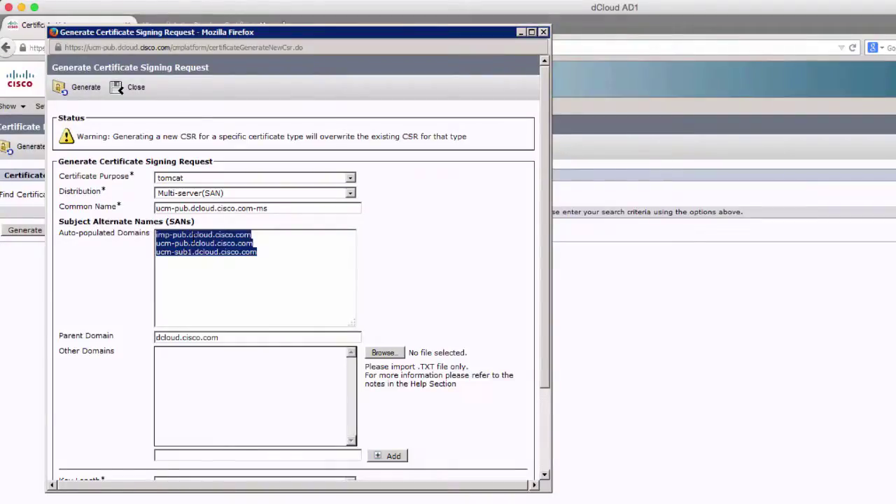
{"action": "left_click", "coordinate": [237, 253]}
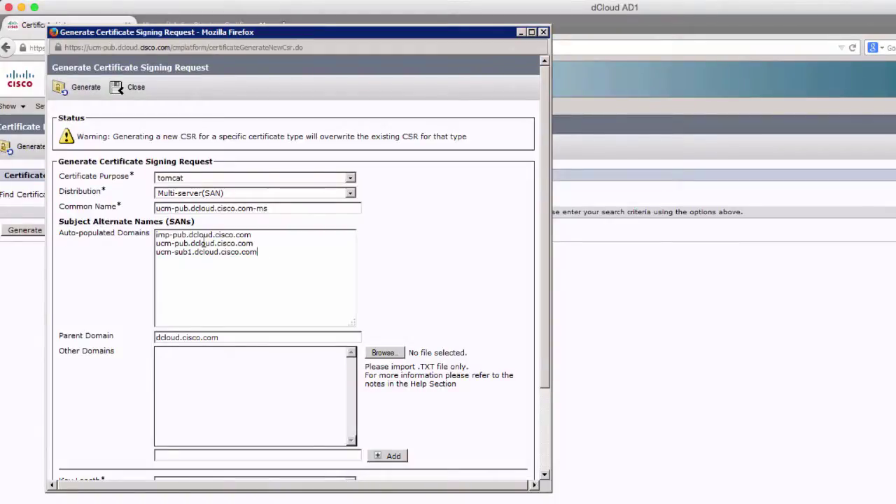
{"action": "left_click_drag", "start_coordinate": [544, 337], "coordinate": [547, 425]}
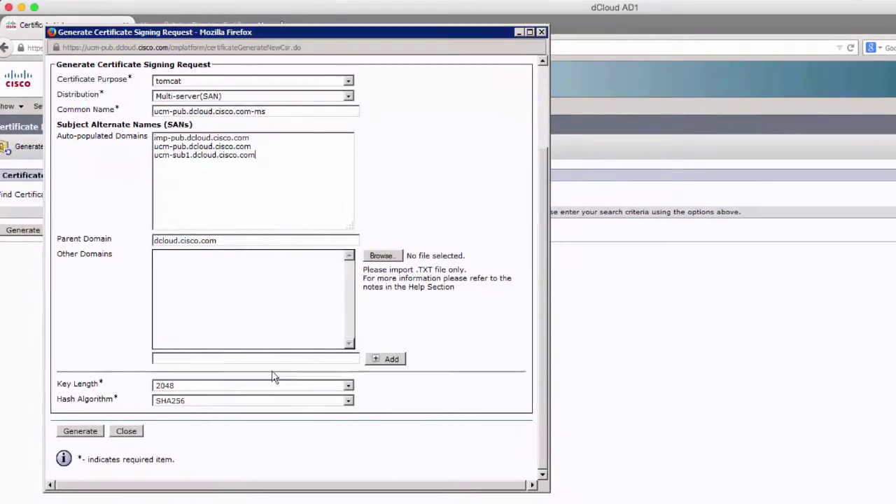
Step: Set key length 2048 and hash algorithm SHA256, then generate the CSR
{"action": "left_click", "coordinate": [349, 387]}
{"action": "left_click", "coordinate": [348, 388]}
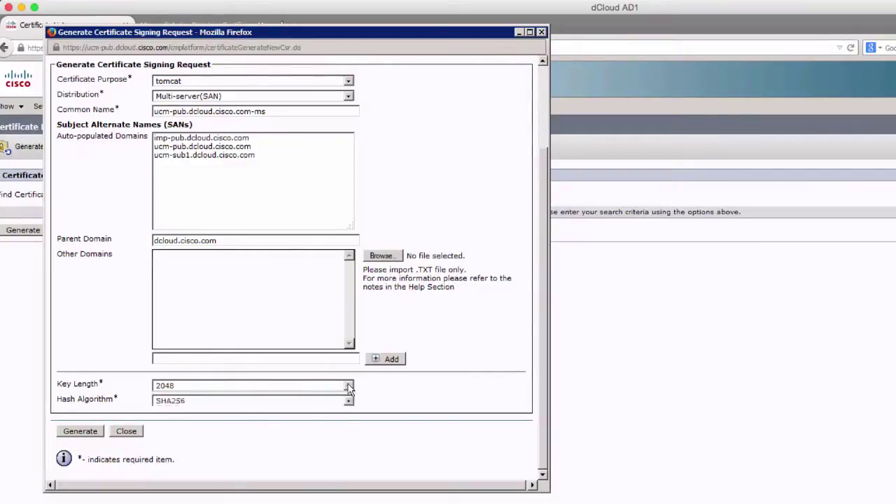
{"action": "left_click", "coordinate": [349, 402]}
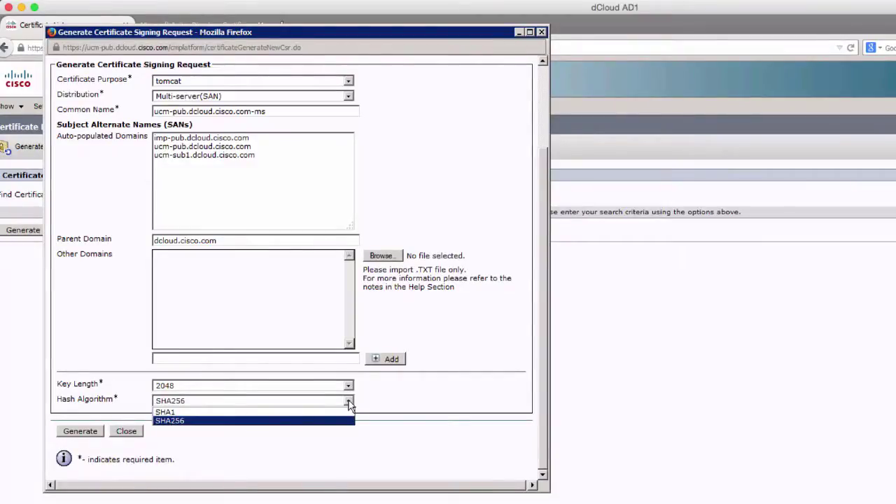
{"action": "left_click", "coordinate": [349, 405]}
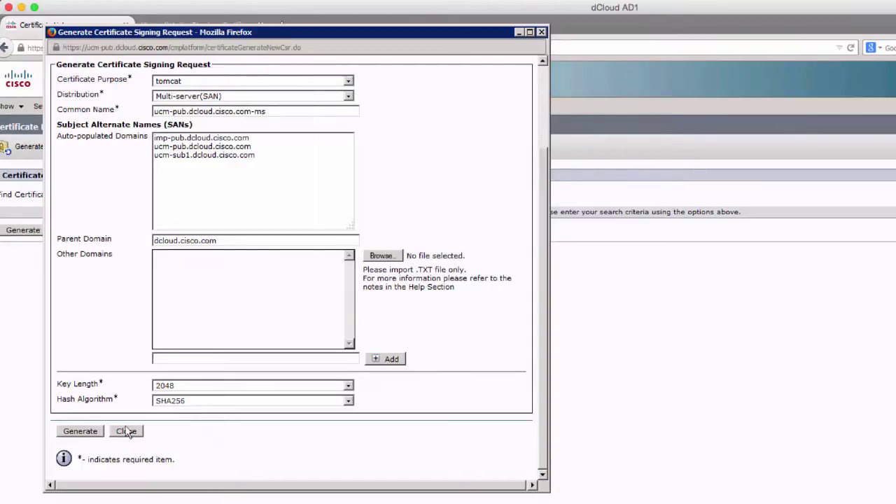
{"action": "left_click", "coordinate": [95, 434]}
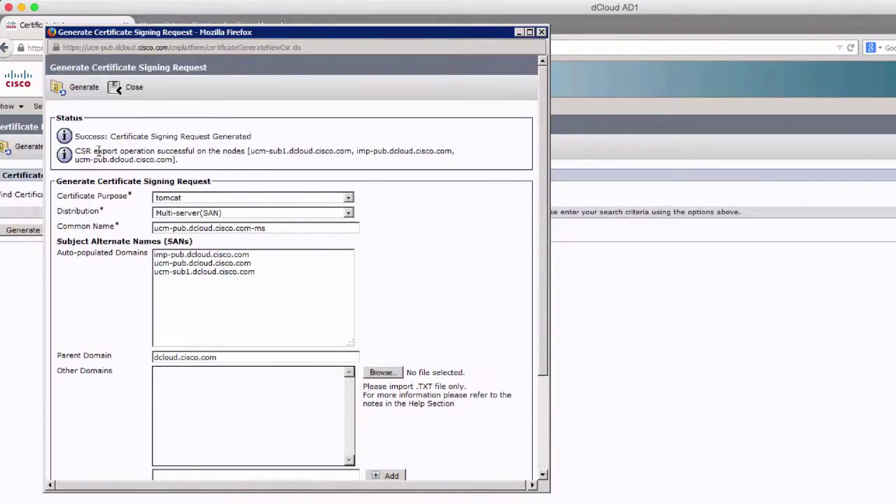
Step: Review the nodes listed in the success status and close the CSR popup
{"action": "left_click_drag", "start_coordinate": [247, 151], "coordinate": [274, 164]}
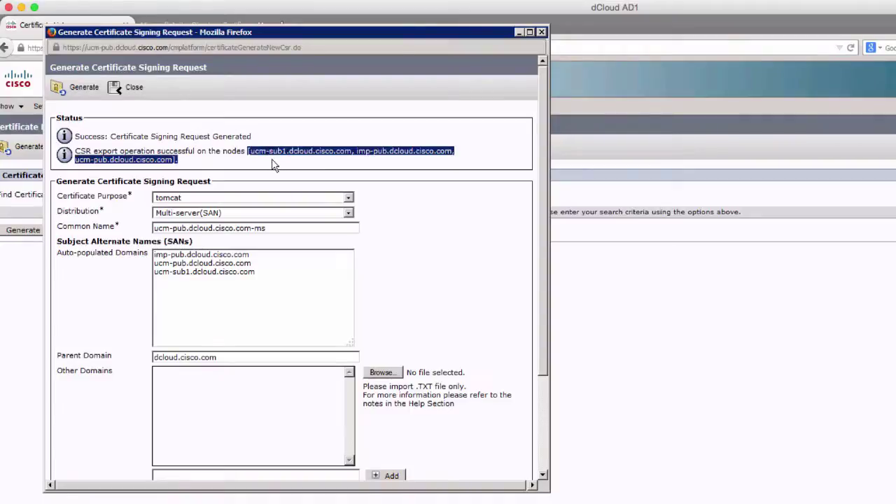
{"action": "left_click", "coordinate": [322, 155]}
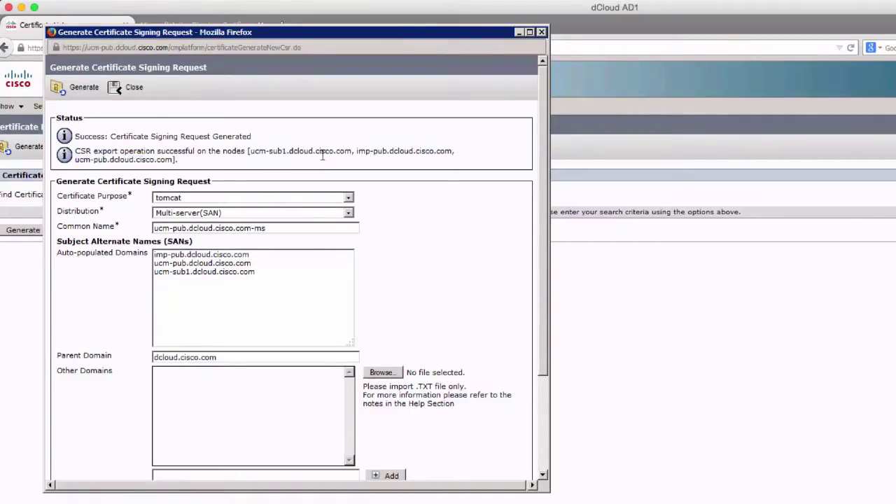
{"action": "left_click", "coordinate": [116, 89]}
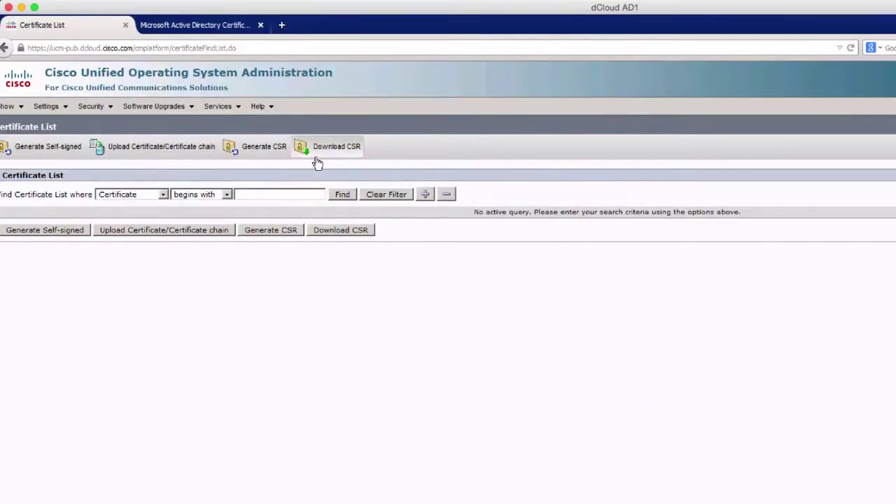
Step: Download the tomcat CSR and save it to disk as tomcat.csr
{"action": "left_click", "coordinate": [320, 158]}
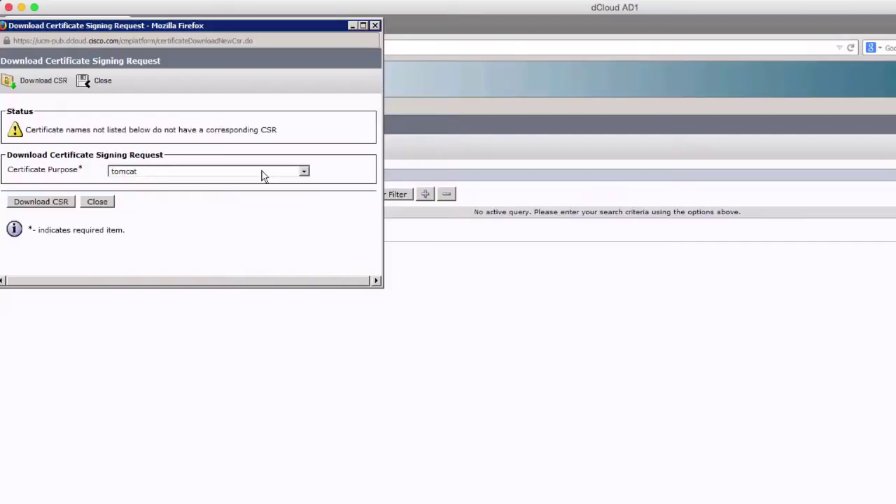
{"action": "left_click", "coordinate": [261, 171]}
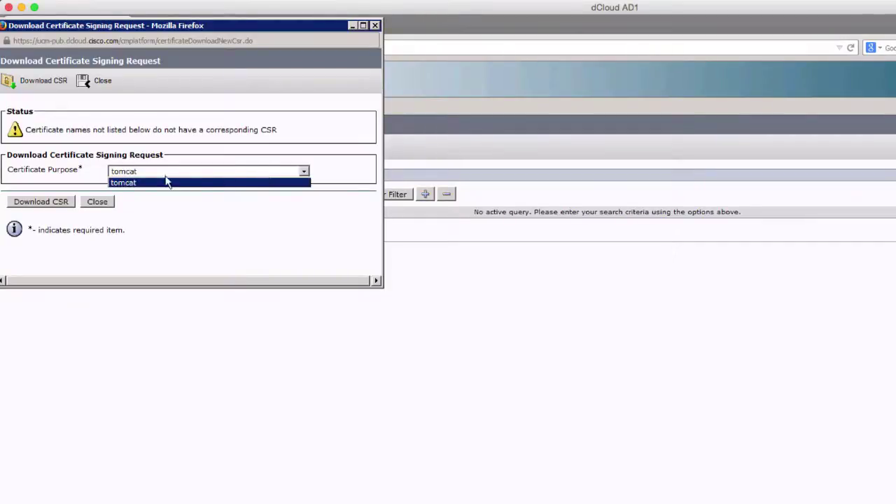
{"action": "left_click", "coordinate": [136, 185]}
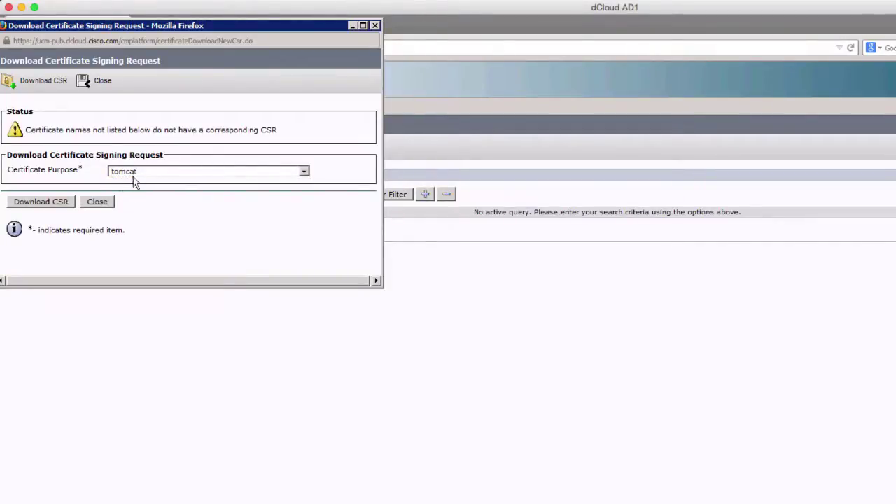
{"action": "left_click", "coordinate": [42, 202]}
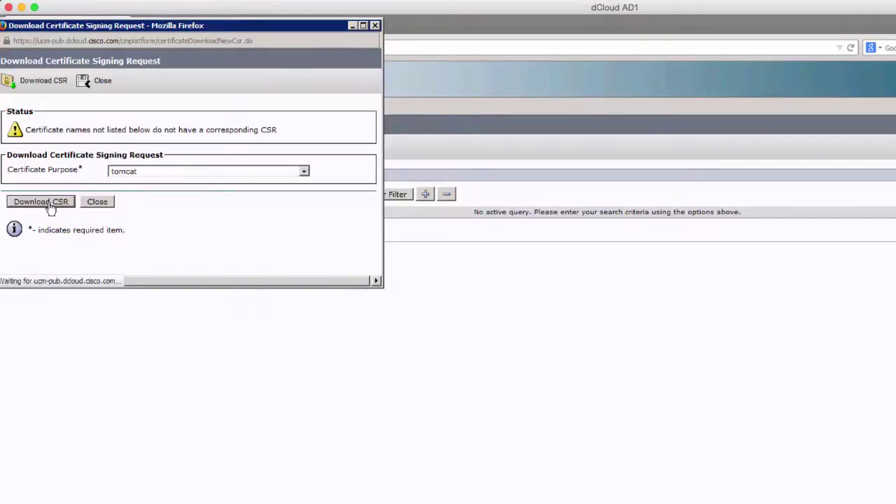
{"action": "left_click", "coordinate": [361, 314]}
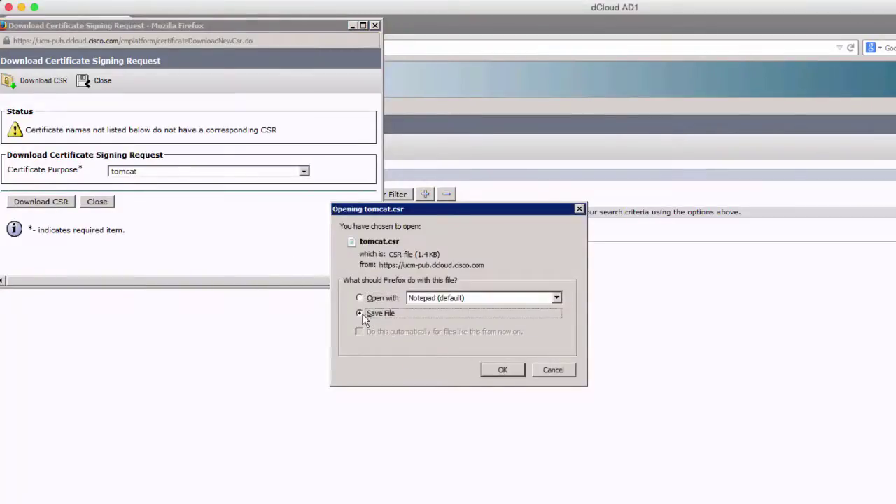
{"action": "left_click", "coordinate": [501, 370]}
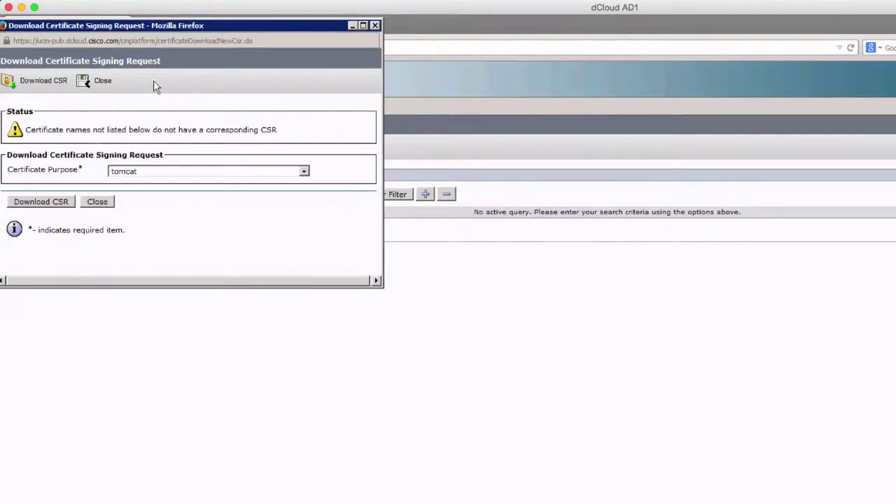
Step: Open the downloaded tomcat.csr in Notepad and select all its text
{"action": "left_click", "coordinate": [93, 81]}
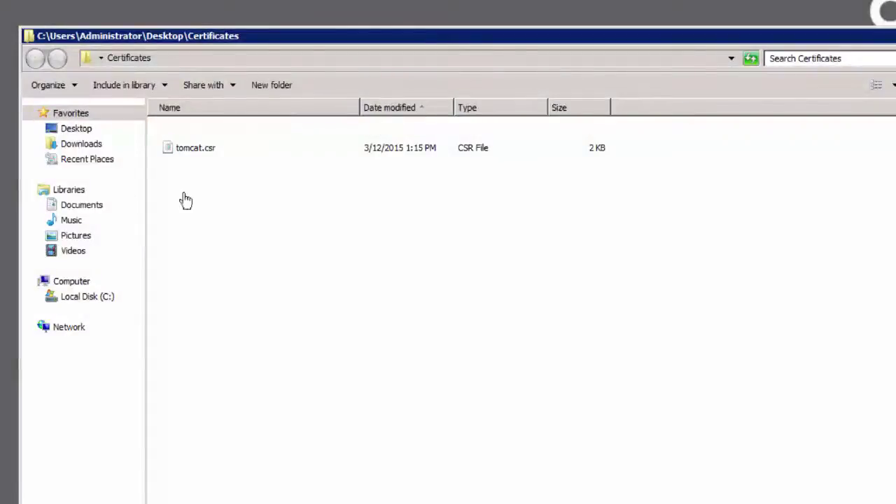
{"action": "left_click", "coordinate": [196, 156]}
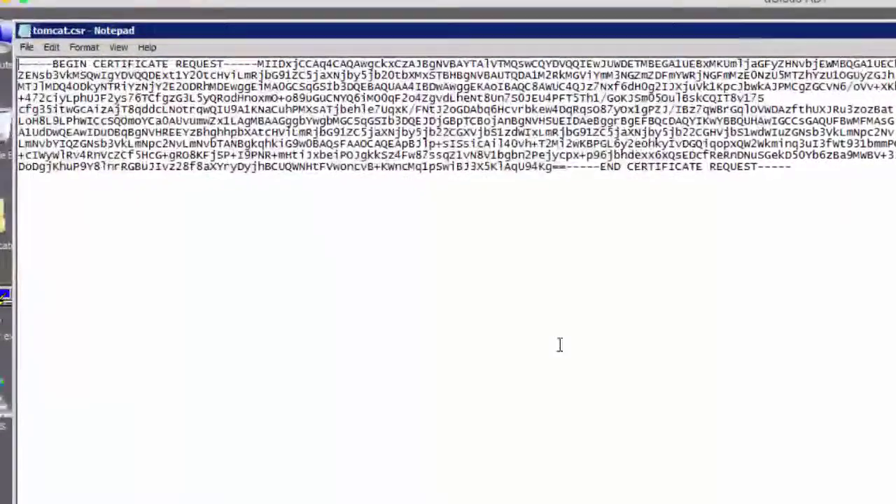
{"action": "right_click", "coordinate": [560, 347]}
{"action": "left_click", "coordinate": [592, 444]}
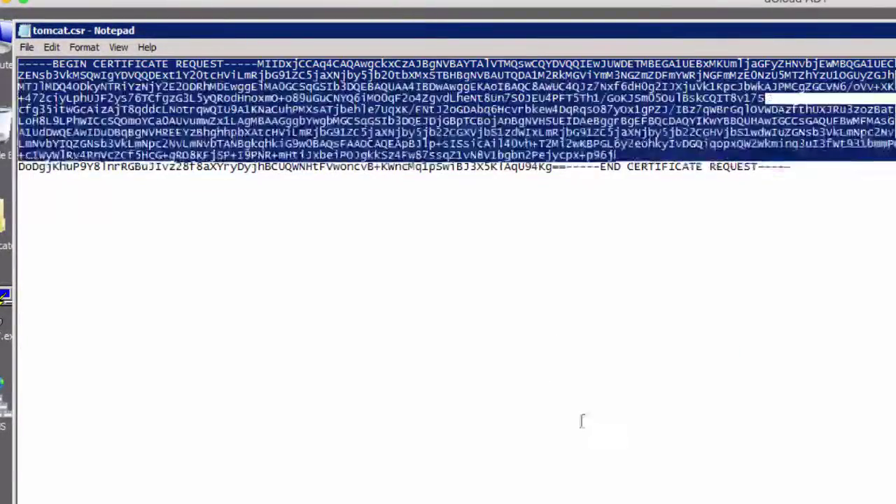
Step: Copy the CSR text and switch to the dcloud-AD1-CA Certificate Services browser tab
{"action": "right_click", "coordinate": [443, 151]}
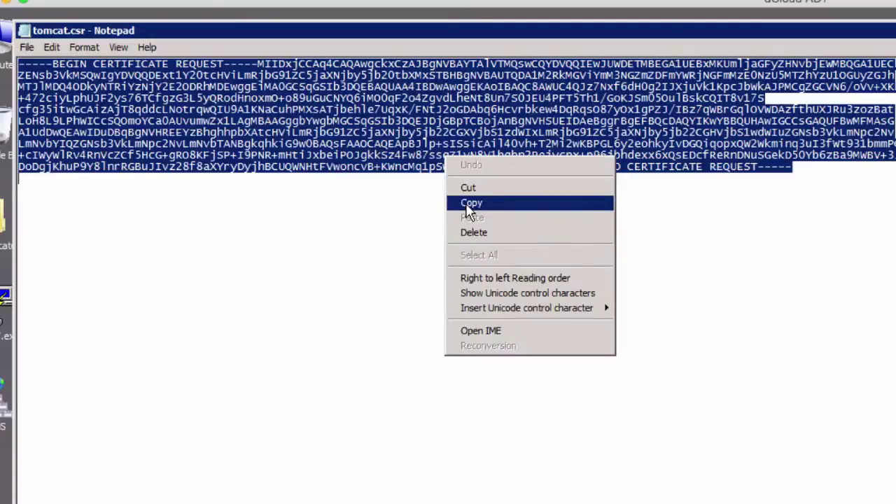
{"action": "left_click", "coordinate": [467, 203]}
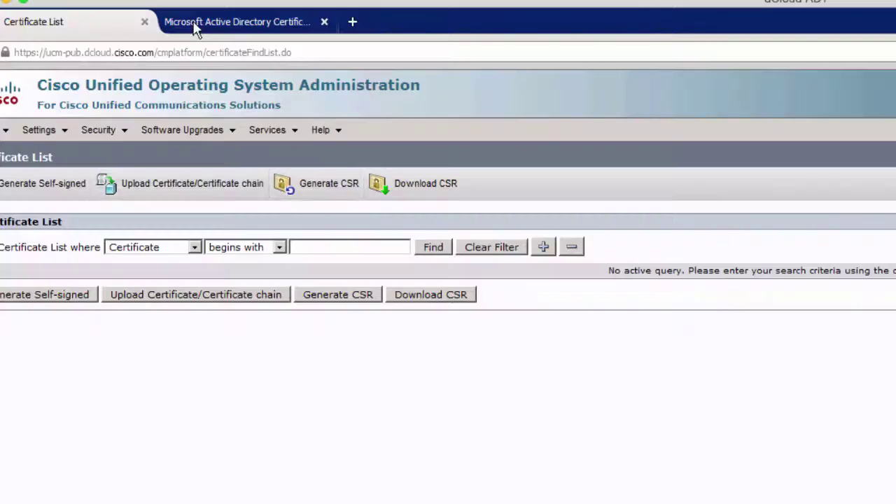
{"action": "left_click", "coordinate": [196, 28]}
{"action": "left_click", "coordinate": [150, 54]}
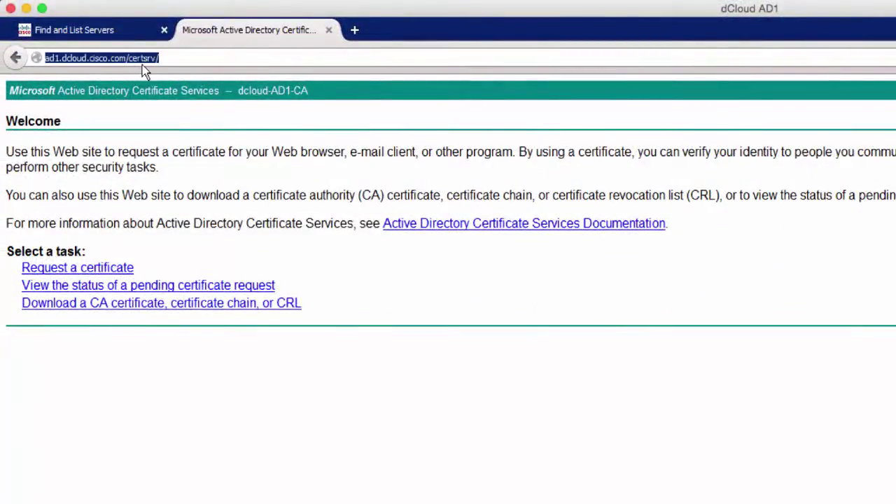
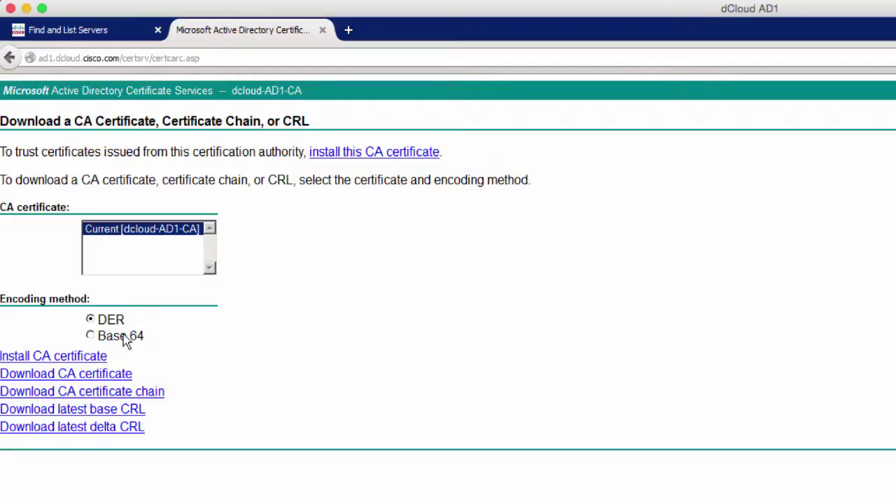
Step: Download the CA certificate in Base 64 encoding and save the file
{"action": "left_click", "coordinate": [90, 336]}
{"action": "left_click", "coordinate": [79, 376]}
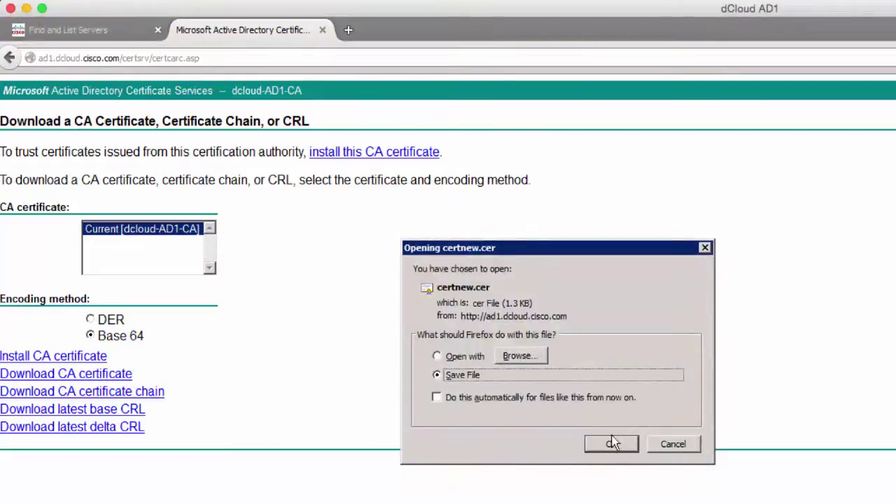
{"action": "left_click", "coordinate": [613, 444]}
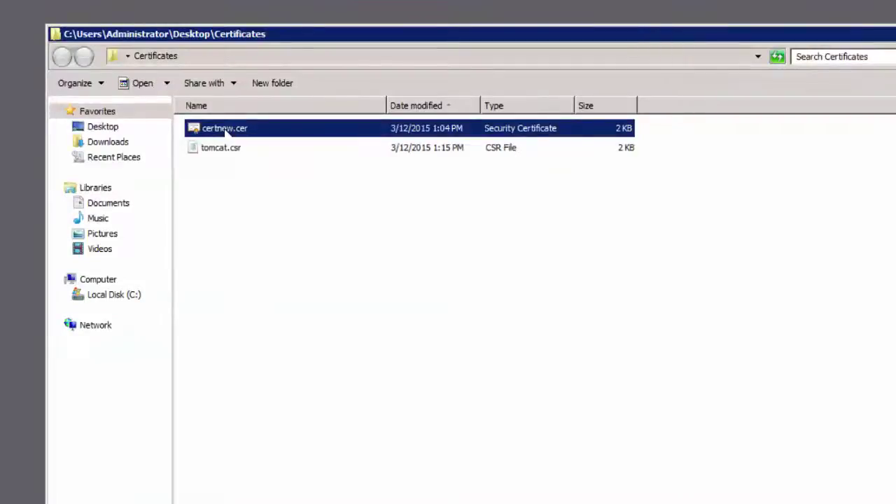
Step: Rename the downloaded certnew.cer to CARootCert.cer
{"action": "key", "text": "F2"}
{"action": "type", "text": "CARoot"}
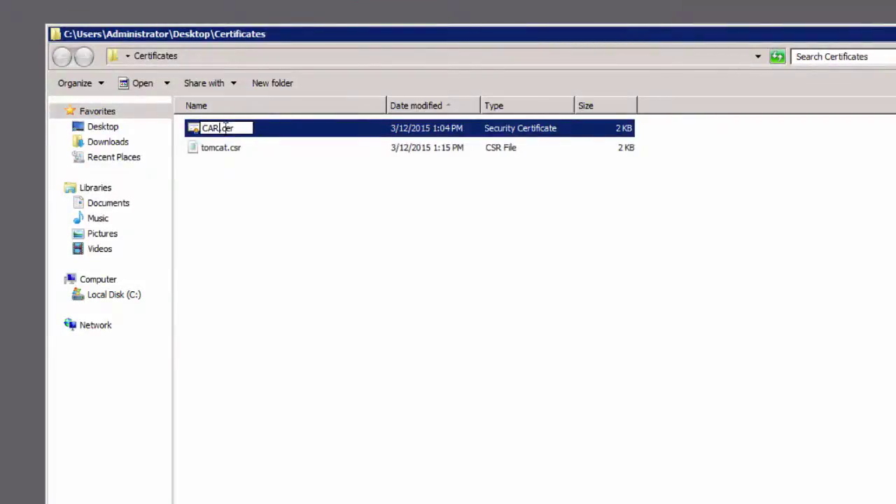
{"action": "type", "text": "t"}
{"action": "type", "text": "Cert"}
{"action": "left_click", "coordinate": [238, 192]}
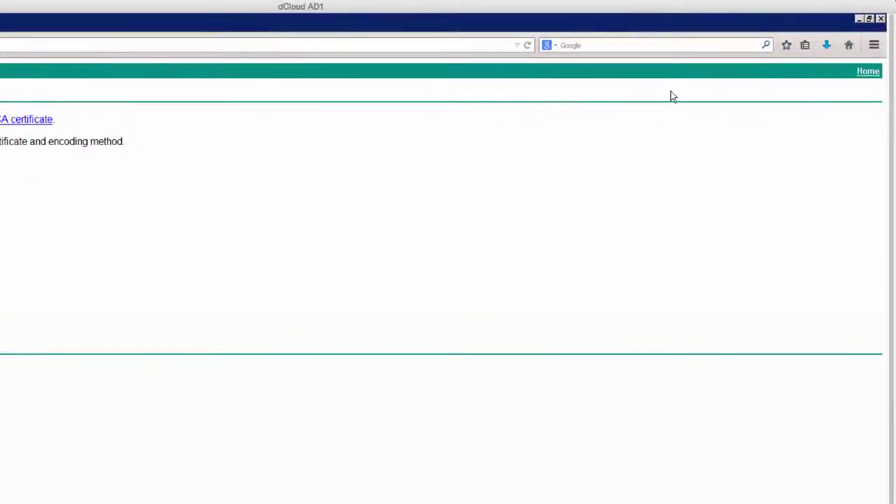
Step: Submit an advanced certificate request with the pasted CSR using the Web Server template
{"action": "left_click", "coordinate": [889, 58]}
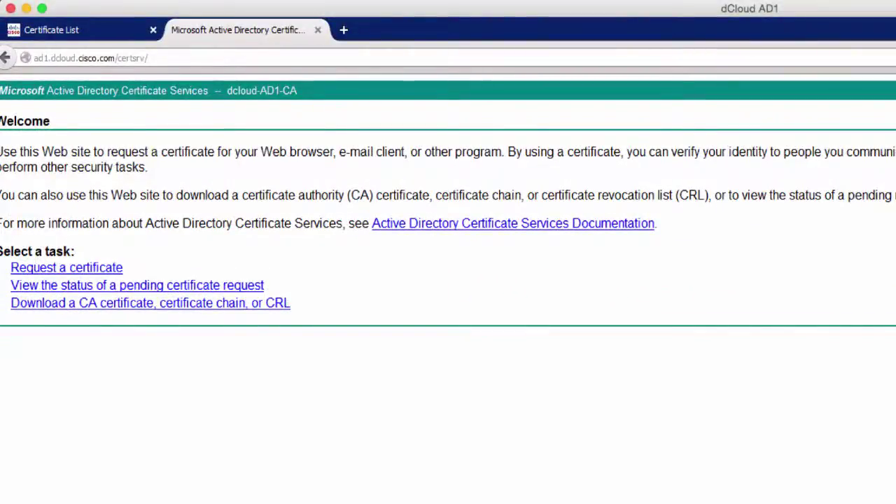
{"action": "left_click", "coordinate": [77, 270]}
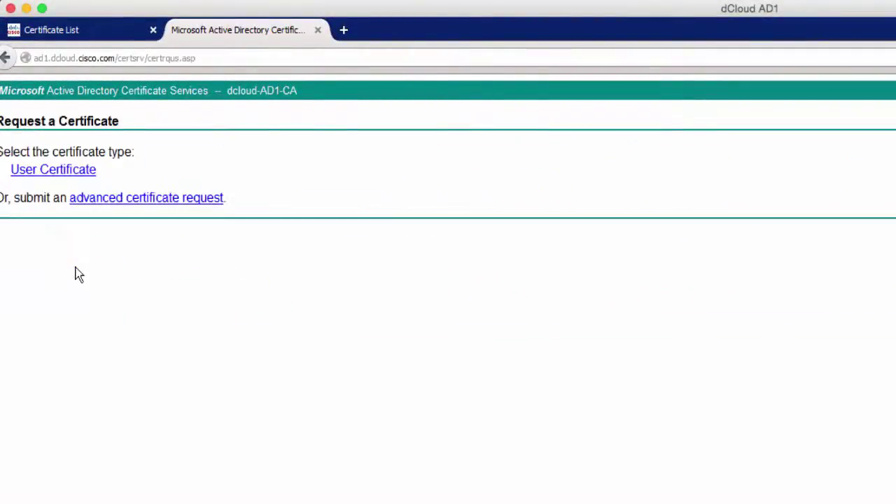
{"action": "left_click", "coordinate": [131, 203]}
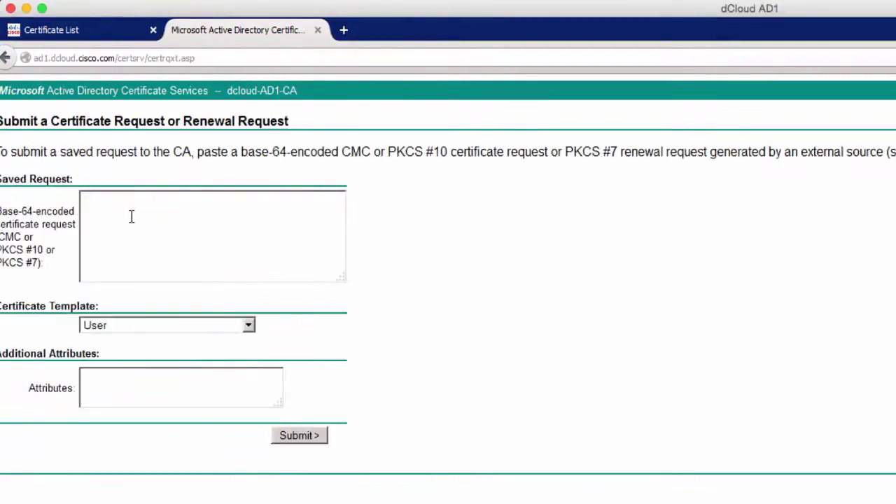
{"action": "right_click", "coordinate": [132, 216]}
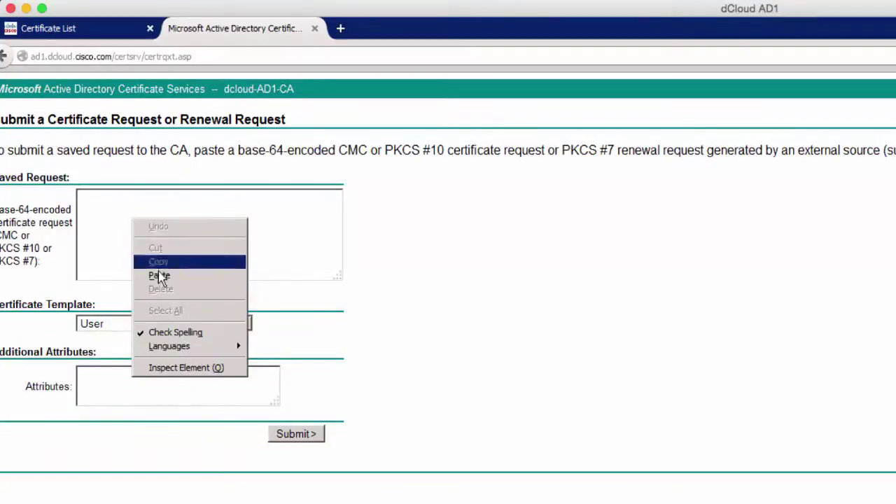
{"action": "left_click", "coordinate": [160, 272]}
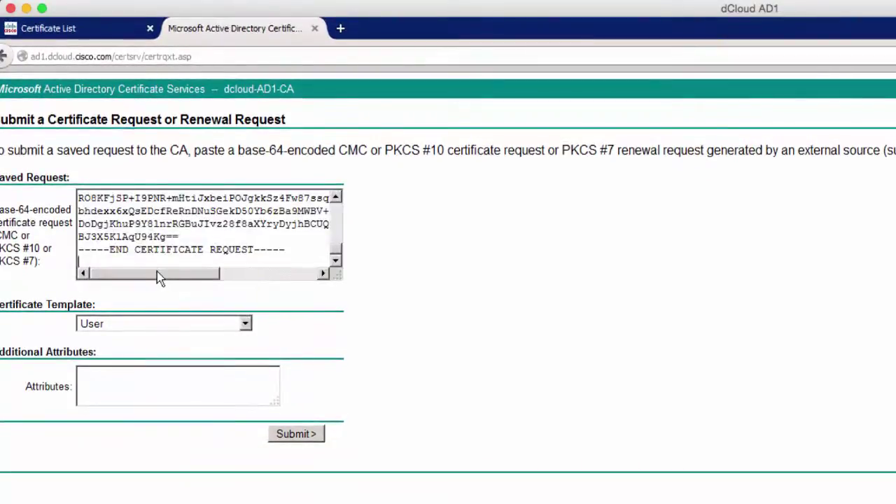
{"action": "left_click", "coordinate": [245, 324]}
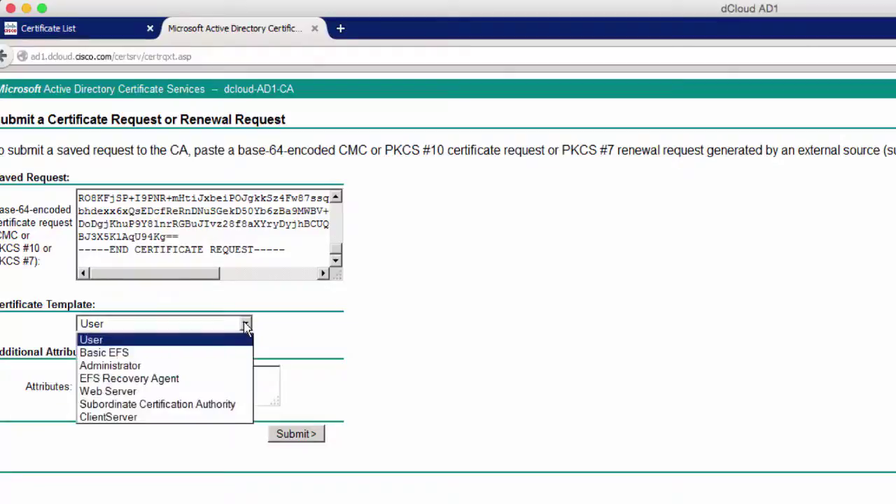
{"action": "left_click", "coordinate": [128, 392]}
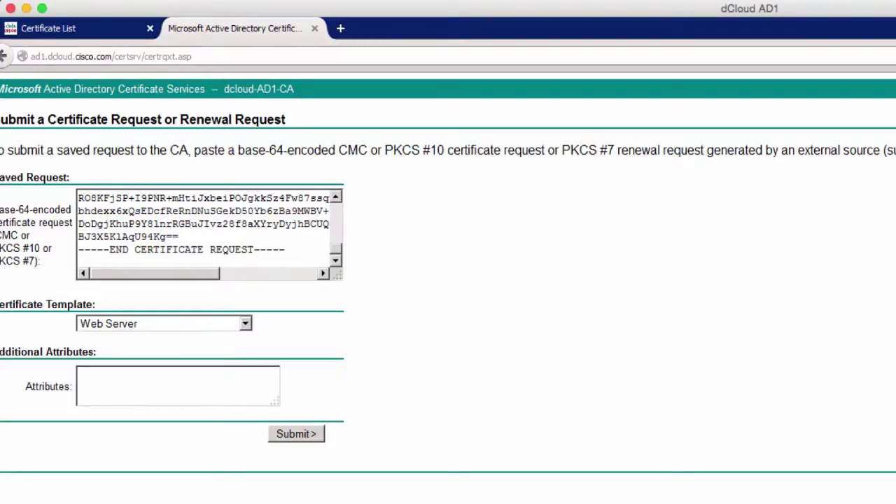
{"action": "left_click", "coordinate": [288, 435]}
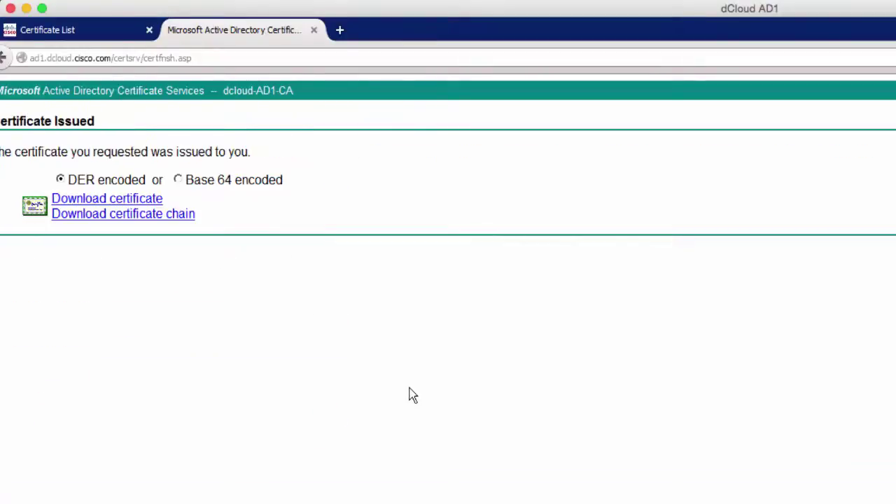
Step: Download the issued certificate in Base 64 and save it as certnew.cer
{"action": "left_click", "coordinate": [177, 181]}
{"action": "left_click", "coordinate": [144, 202]}
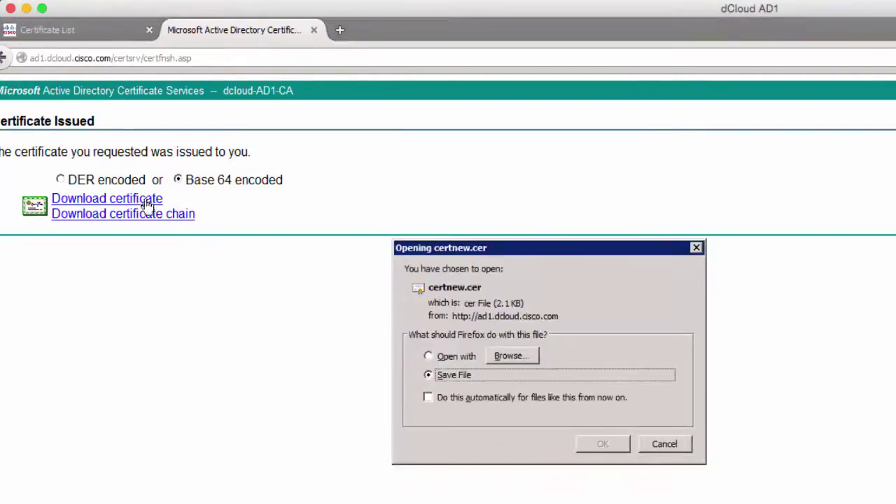
{"action": "left_click", "coordinate": [602, 443]}
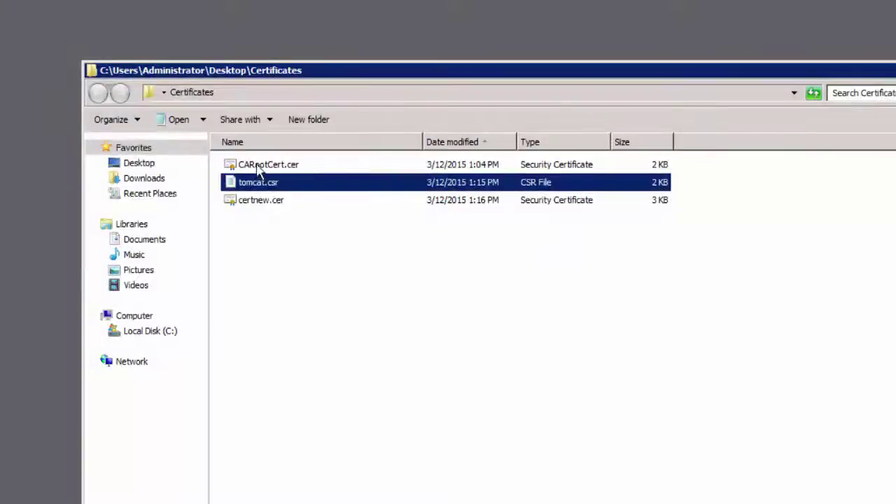
Step: Rename certnew.cer in the Certificates folder to tomcat.cer, leaving CARootCert.cer unchanged
{"action": "left_click", "coordinate": [259, 166]}
{"action": "left_click", "coordinate": [259, 167]}
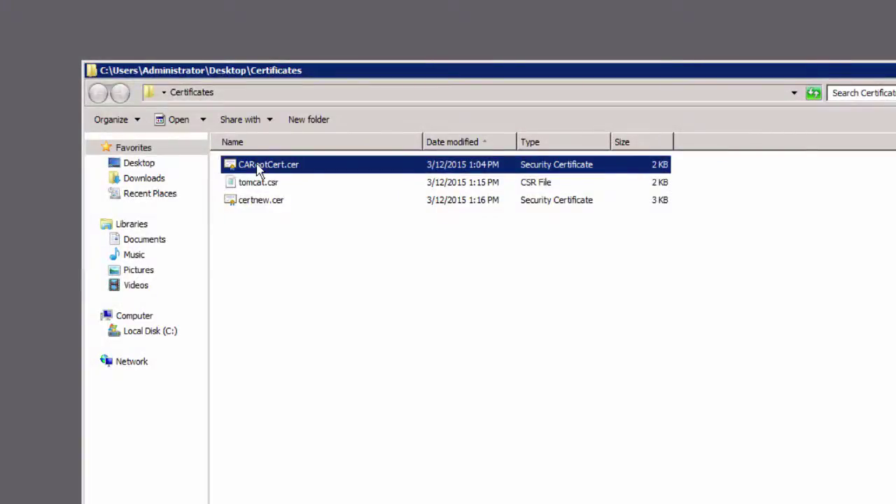
{"action": "key", "text": "Return"}
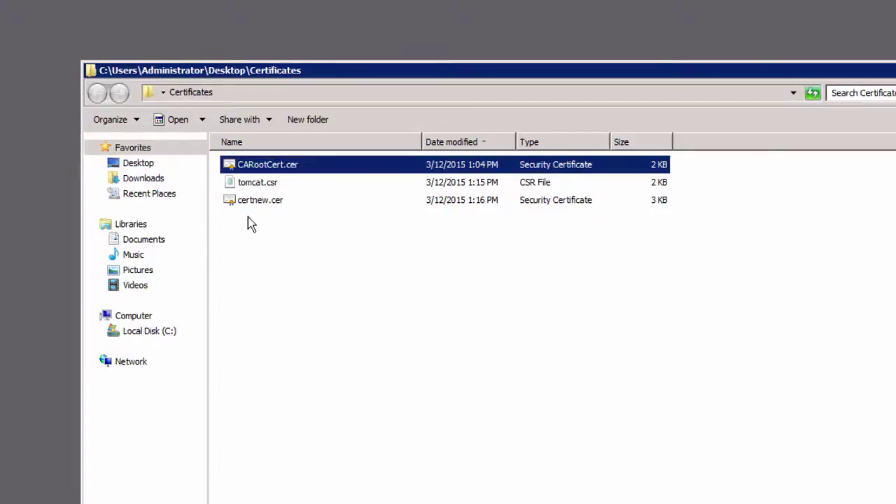
{"action": "left_click", "coordinate": [256, 202]}
{"action": "left_click", "coordinate": [257, 202]}
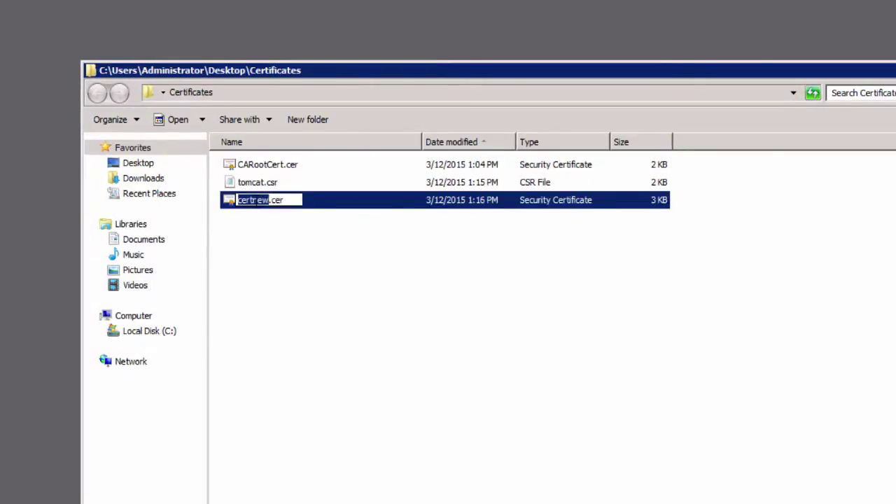
{"action": "type", "text": "tomcat"}
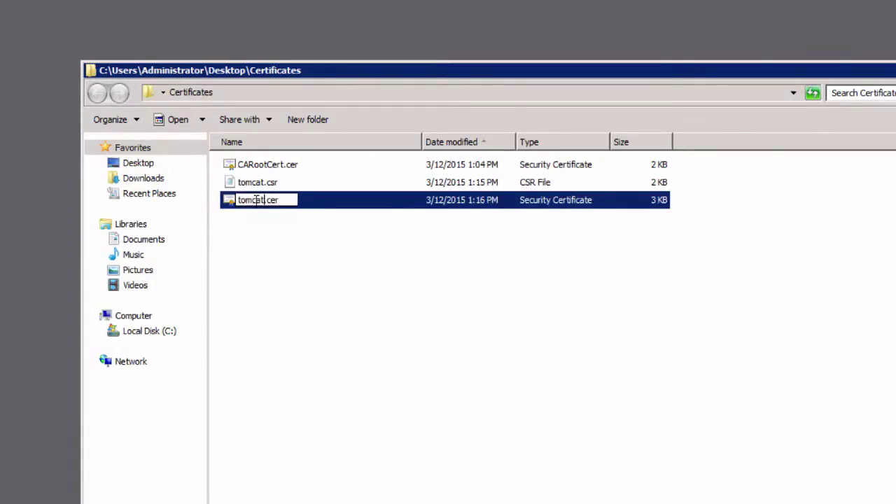
{"action": "type", "text": "-cert"}
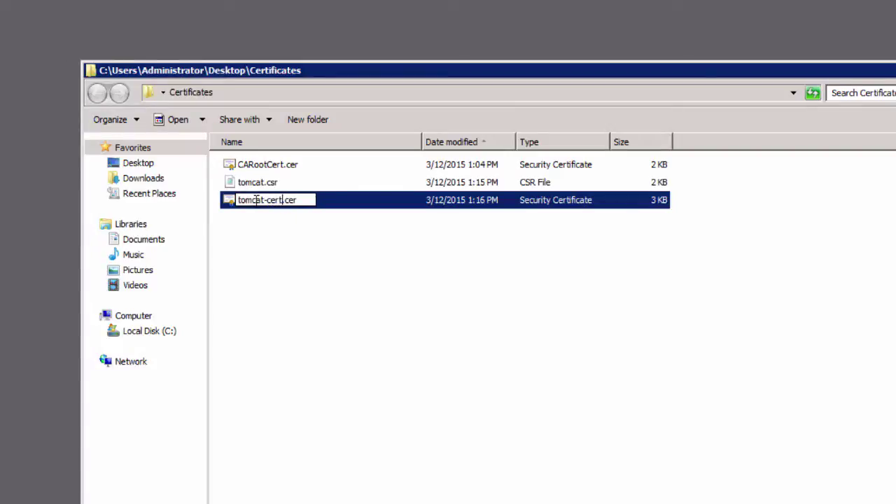
{"action": "key", "text": "BackSpace"}
{"action": "key", "text": "BackSpace"}
{"action": "key", "text": "BackSpace"}
{"action": "key", "text": "BackSpace"}
{"action": "key", "text": "BackSpace"}
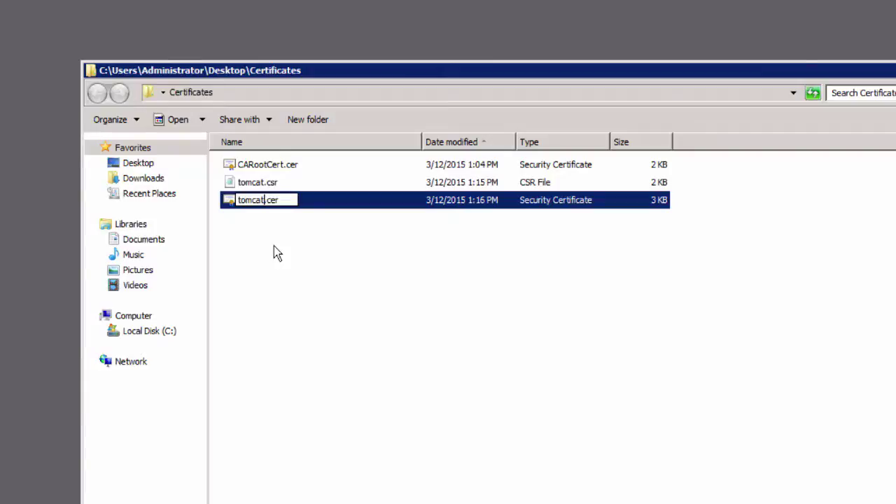
{"action": "left_click", "coordinate": [277, 245]}
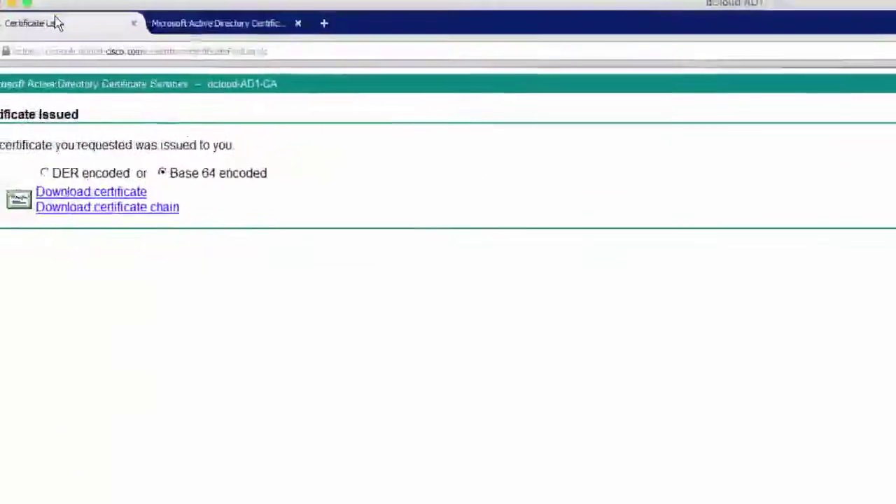
Step: Upload CARootCert.cer as a tomcat-trust certificate described 'AD1 CA Root Certificate'
{"action": "left_click", "coordinate": [56, 23]}
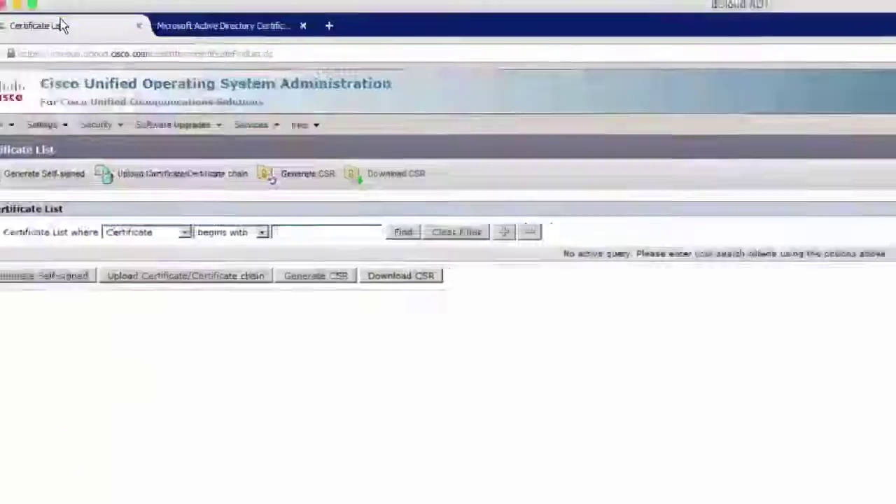
{"action": "left_click", "coordinate": [206, 277]}
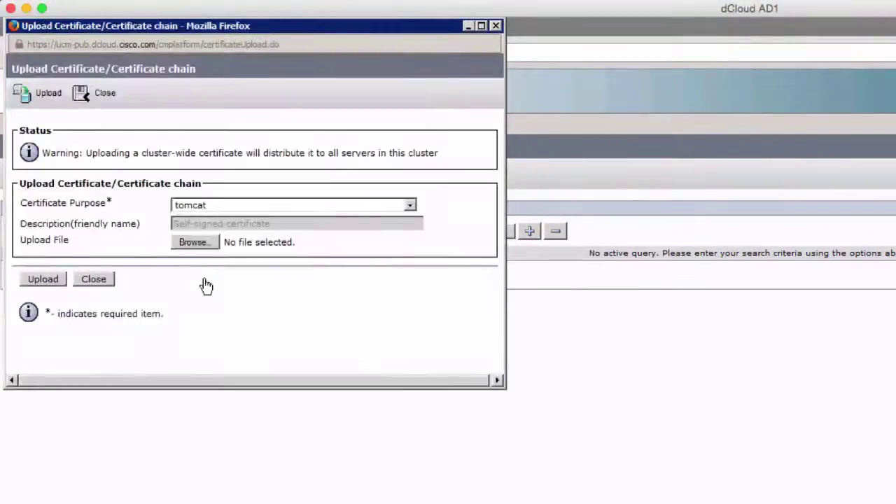
{"action": "left_click", "coordinate": [255, 208]}
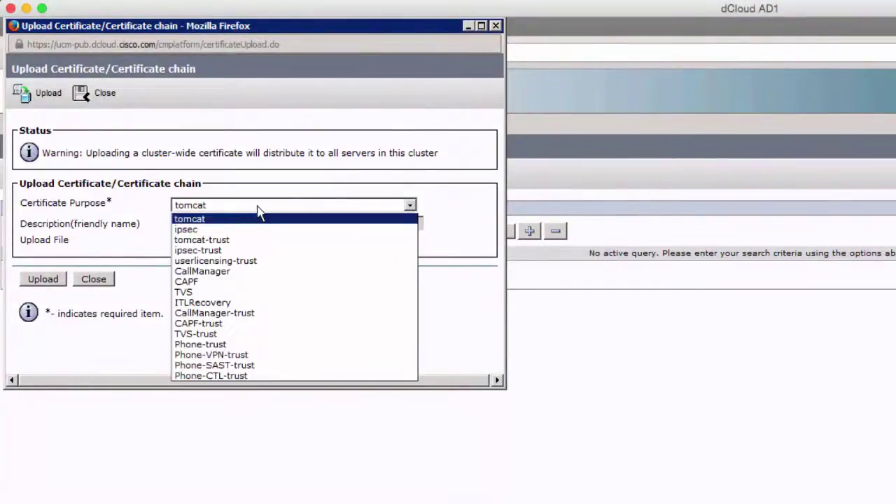
{"action": "left_click", "coordinate": [227, 240]}
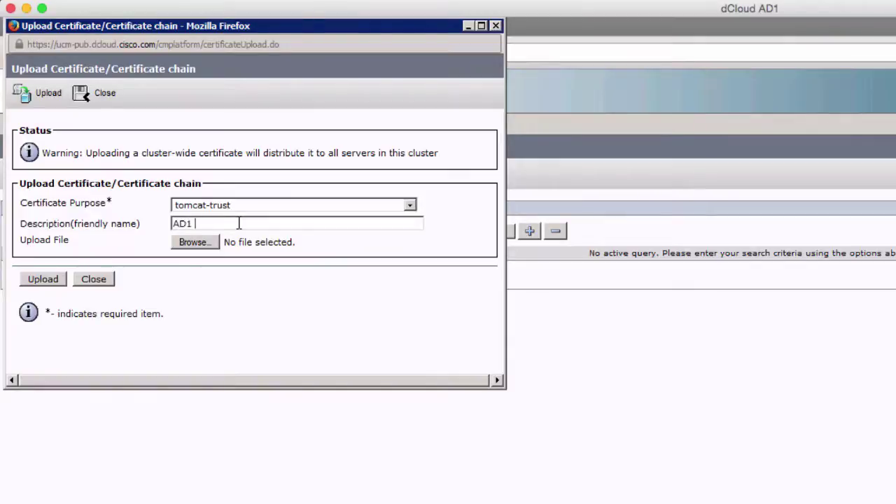
{"action": "left_click", "coordinate": [239, 223]}
{"action": "type", "text": "AD1 CA Root Certificate"}
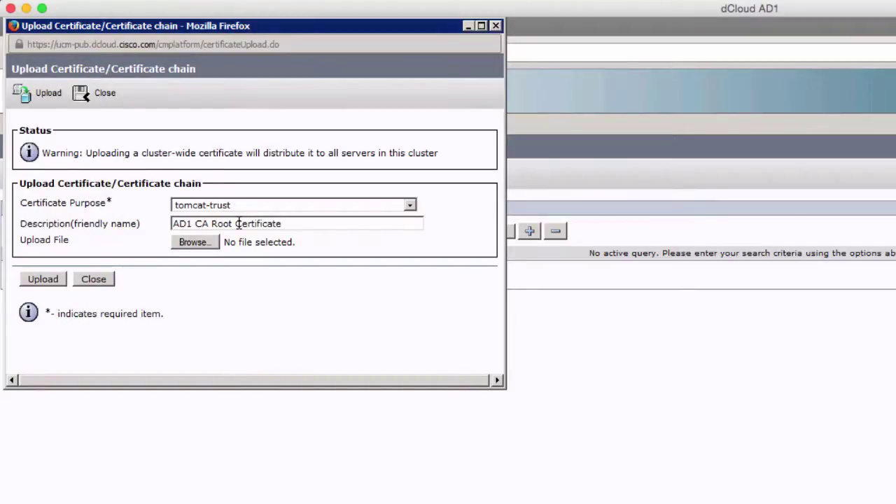
{"action": "left_click", "coordinate": [187, 243]}
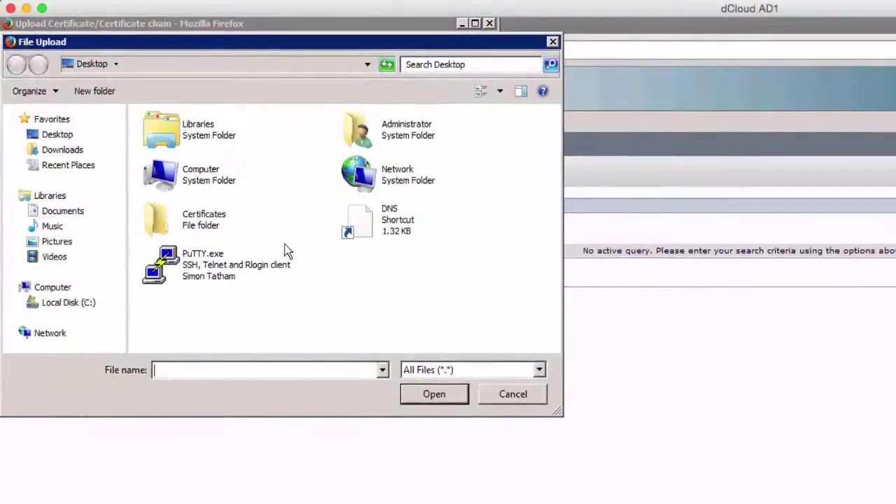
{"action": "double_click", "coordinate": [177, 217]}
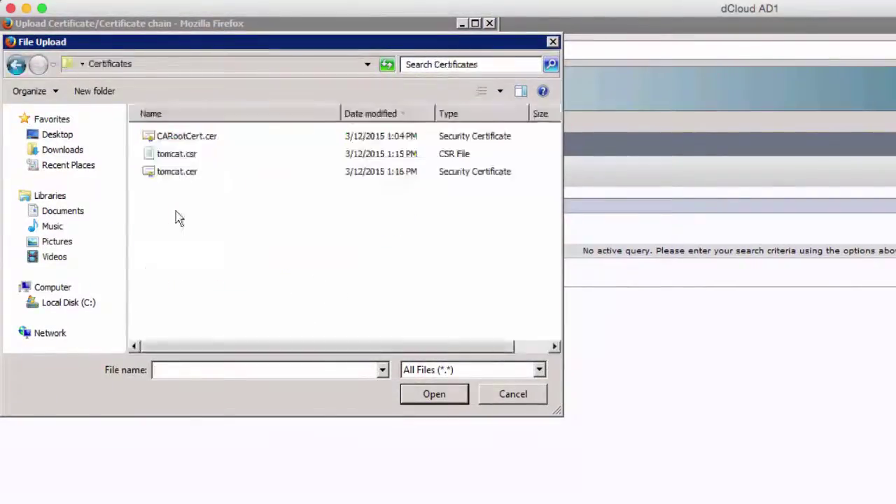
{"action": "left_click", "coordinate": [201, 140]}
{"action": "double_click", "coordinate": [201, 138]}
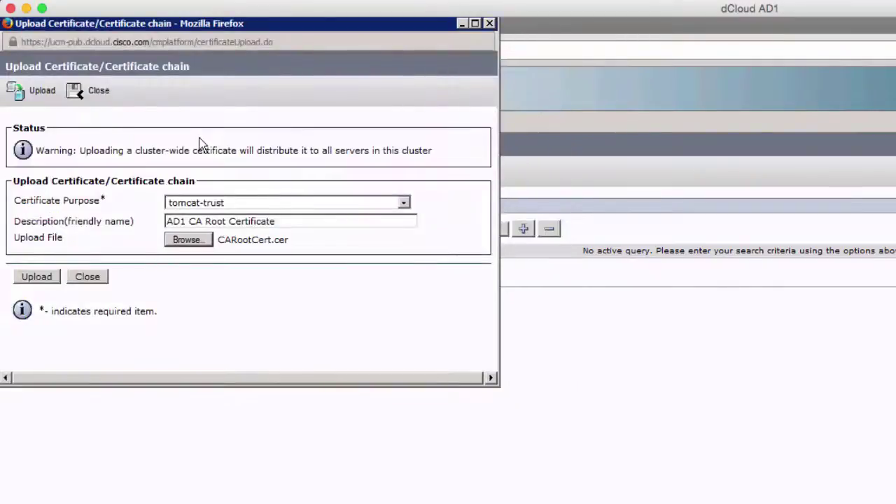
{"action": "left_click", "coordinate": [41, 274]}
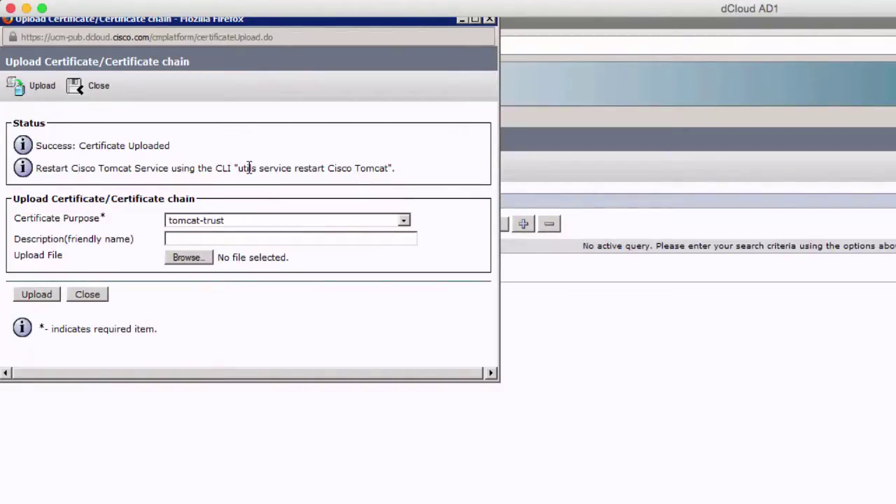
Step: Upload tomcat.cer with purpose tomcat and confirm success for ucm-pub, ucm-sub1 and imp-pub
{"action": "left_click_drag", "start_coordinate": [238, 168], "coordinate": [389, 170]}
{"action": "left_click", "coordinate": [427, 188]}
{"action": "left_click", "coordinate": [352, 222]}
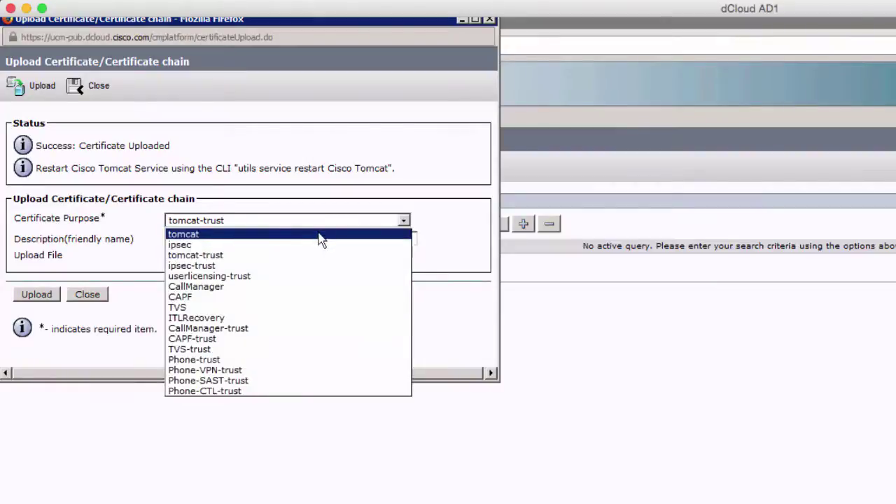
{"action": "left_click", "coordinate": [321, 235]}
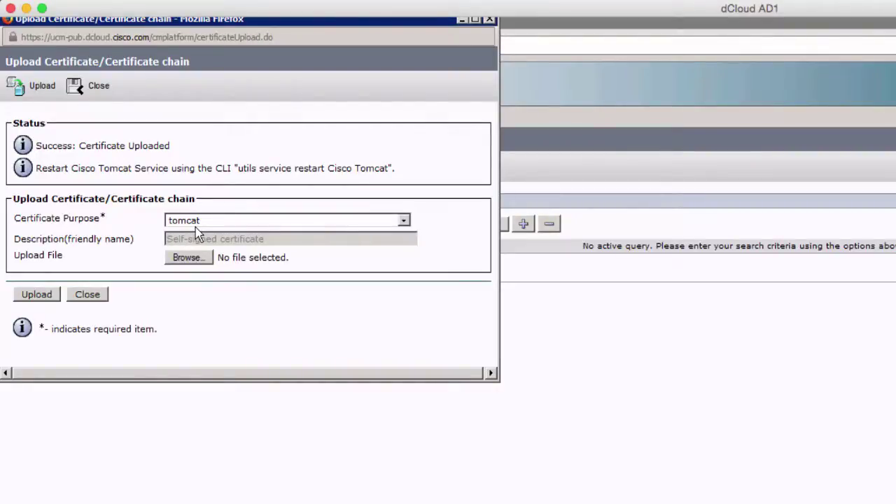
{"action": "left_click", "coordinate": [201, 259]}
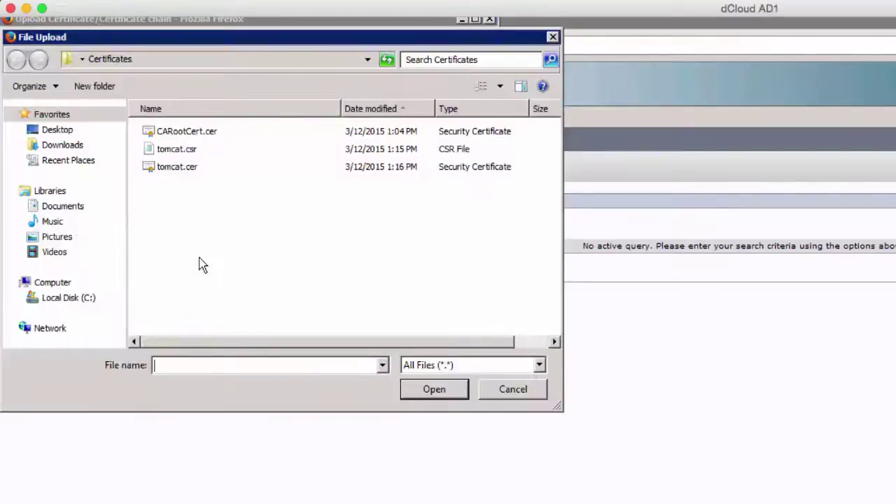
{"action": "left_click", "coordinate": [175, 171]}
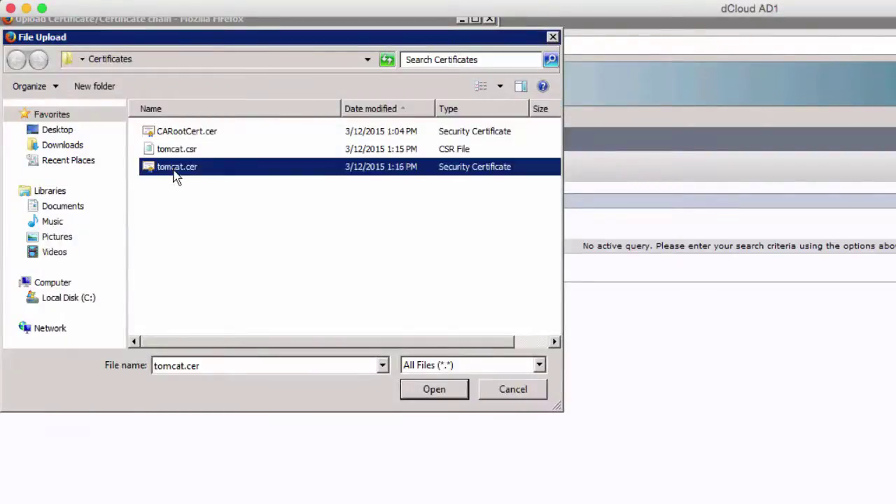
{"action": "double_click", "coordinate": [175, 172]}
{"action": "left_click", "coordinate": [36, 295]}
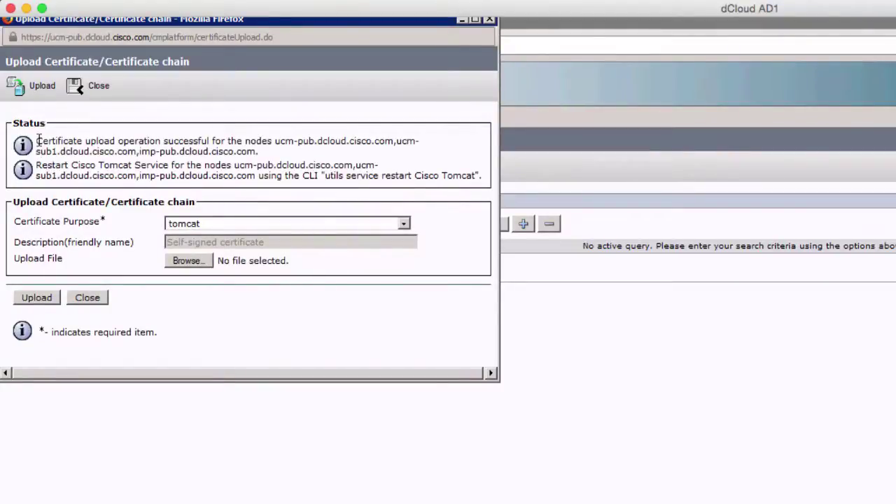
{"action": "left_click_drag", "start_coordinate": [37, 140], "coordinate": [261, 153]}
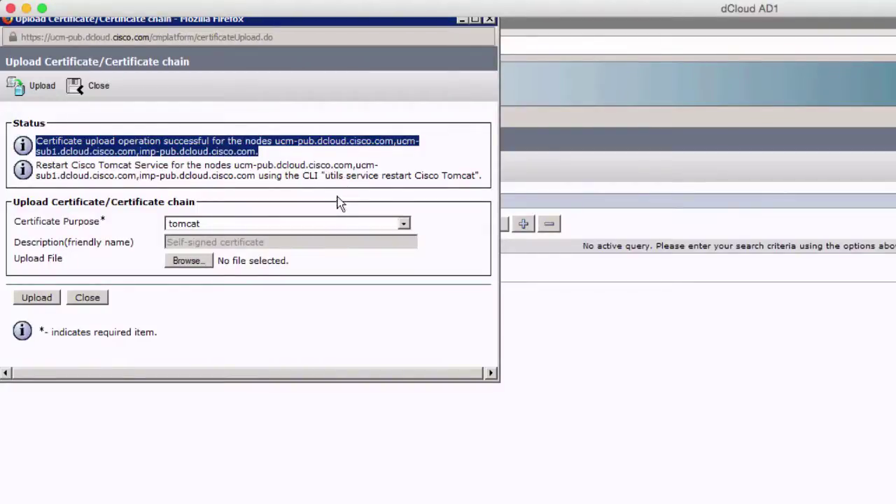
Step: Open Cisco Unified OS Administration on the Unified CM Subscriber from the dCloud portal
{"action": "left_click", "coordinate": [487, 28]}
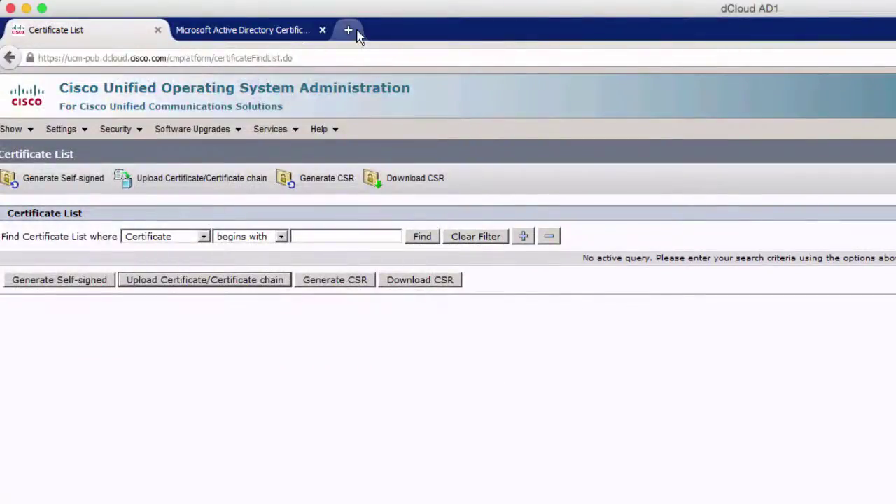
{"action": "left_click", "coordinate": [347, 29]}
{"action": "mouse_move", "coordinate": [75, 142]}
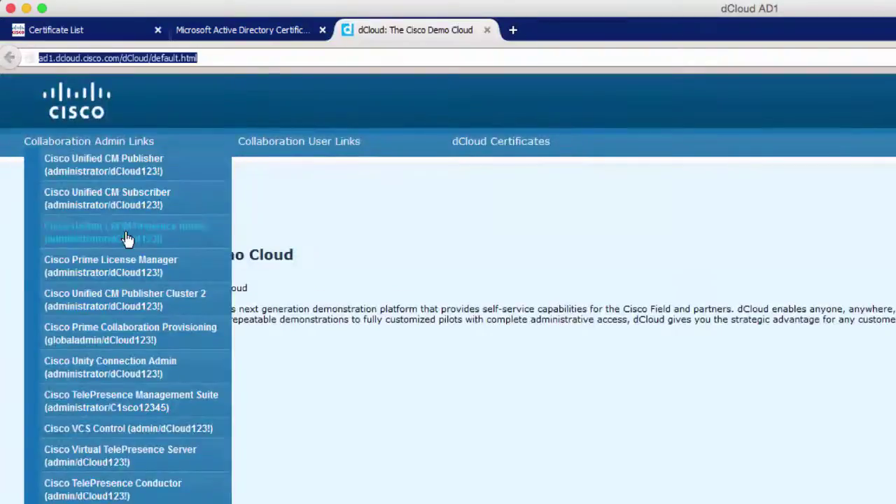
{"action": "left_click", "coordinate": [126, 200]}
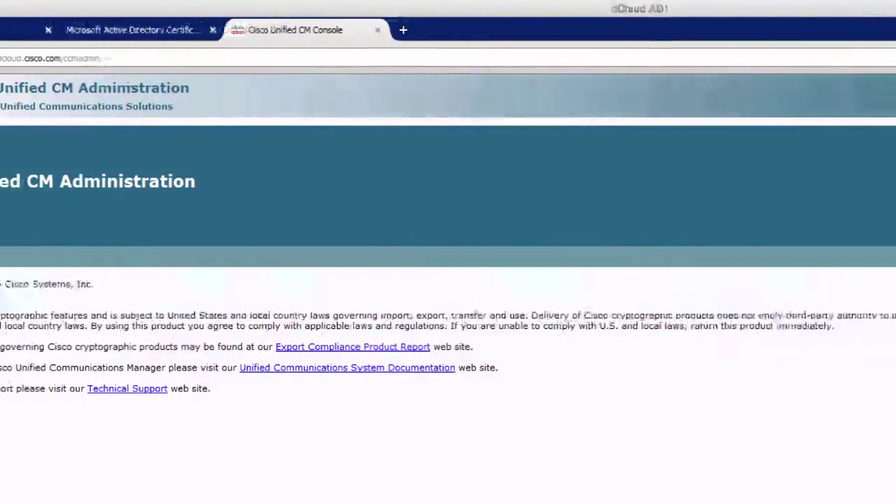
{"action": "left_click", "coordinate": [703, 96]}
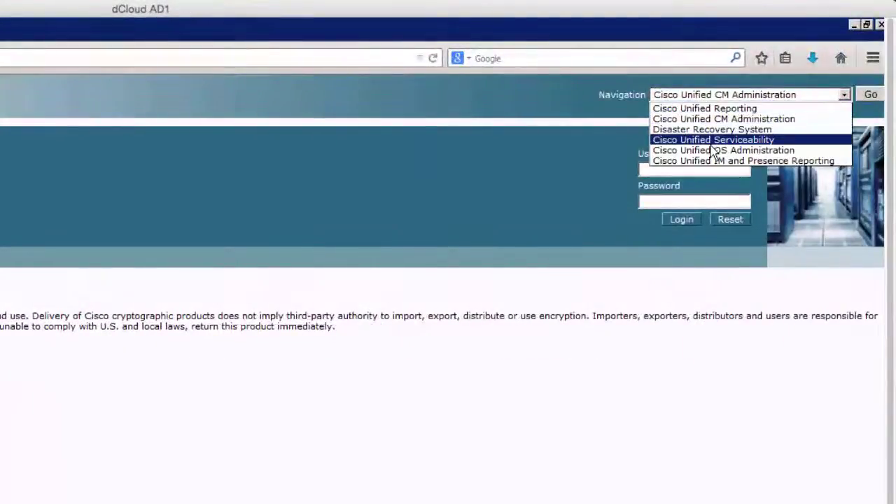
{"action": "left_click", "coordinate": [714, 150]}
Step: Log in with the administrator username and password
{"action": "left_click", "coordinate": [676, 171]}
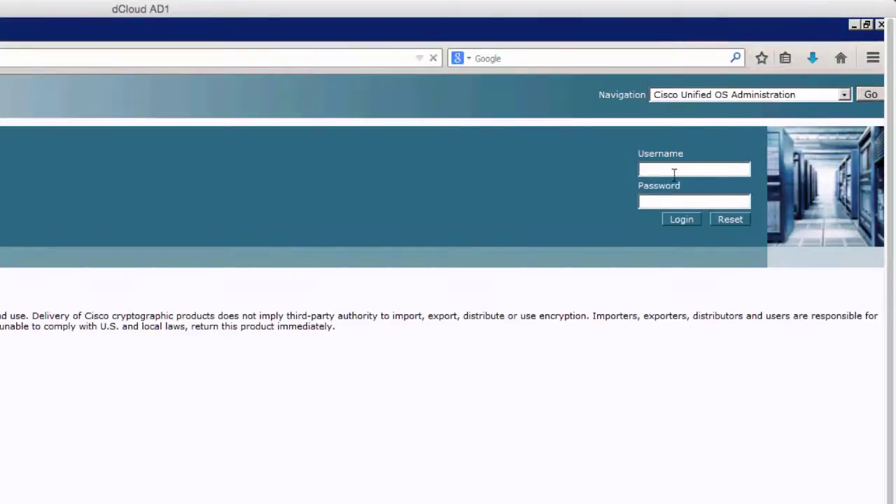
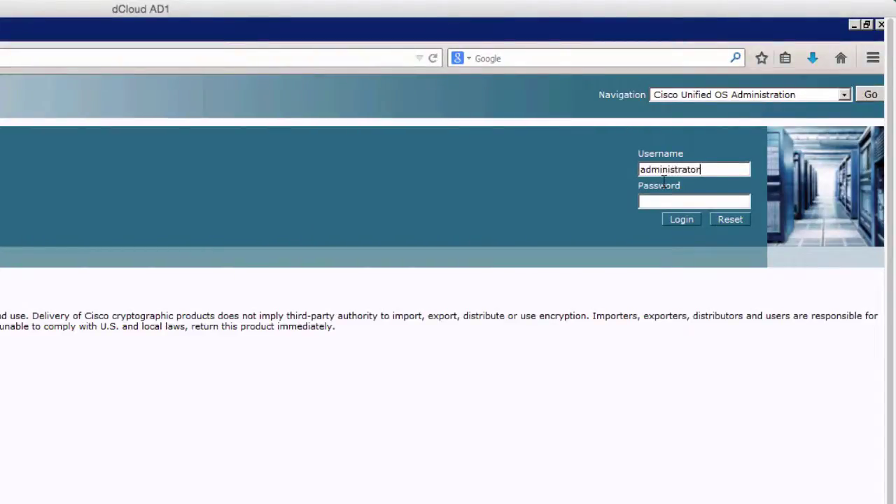
{"action": "key", "text": "Return"}
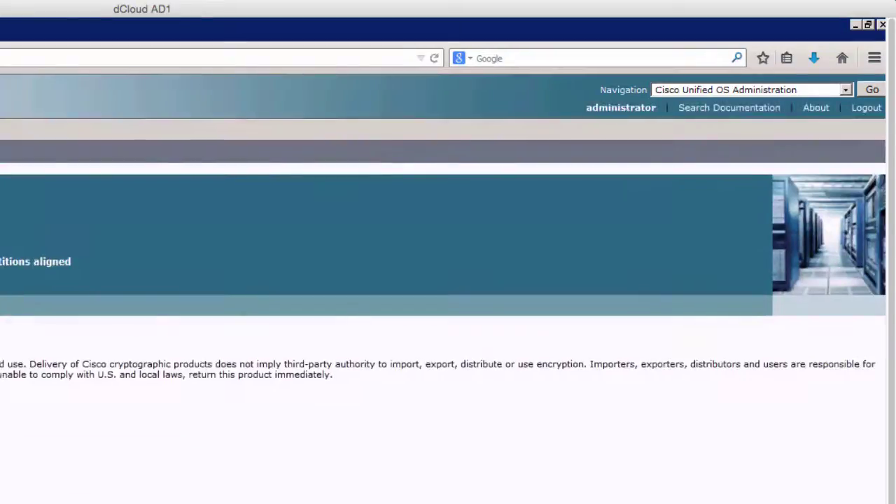
{"action": "mouse_move", "coordinate": [124, 140]}
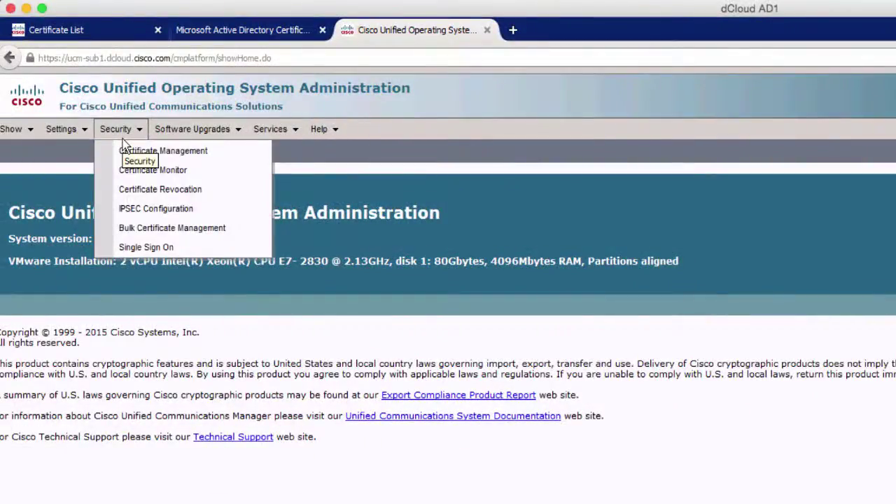
Step: List all ucm-sub1 certificates and locate the multi-server tomcat entry issued by dcloud-AD1-CA
{"action": "left_click", "coordinate": [144, 151]}
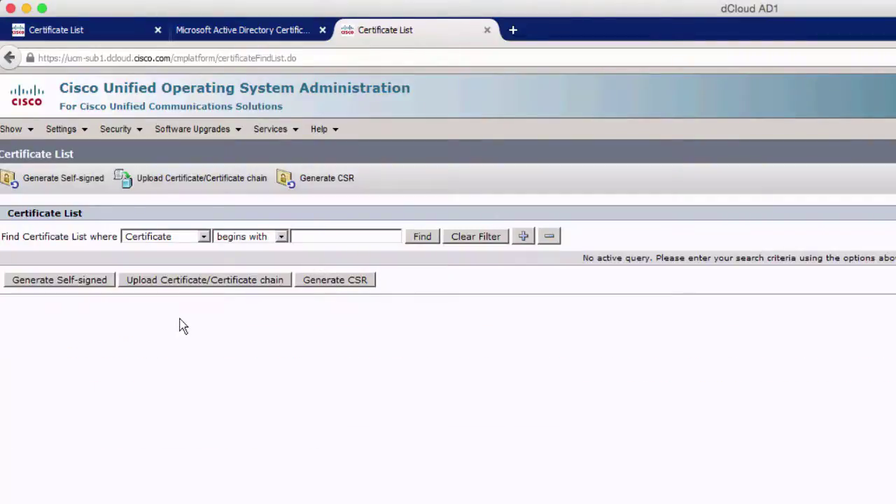
{"action": "left_click", "coordinate": [421, 242]}
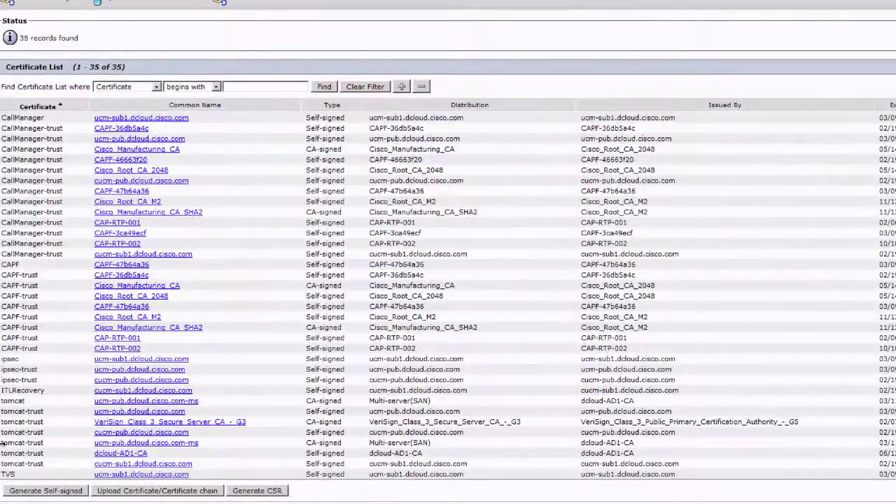
{"action": "left_click_drag", "start_coordinate": [2, 442], "coordinate": [170, 458]}
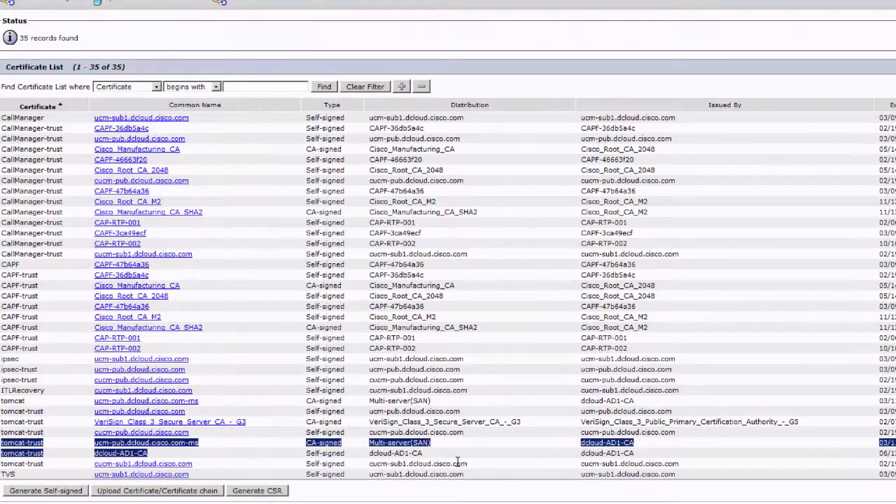
{"action": "left_click_drag", "start_coordinate": [581, 453], "coordinate": [645, 459]}
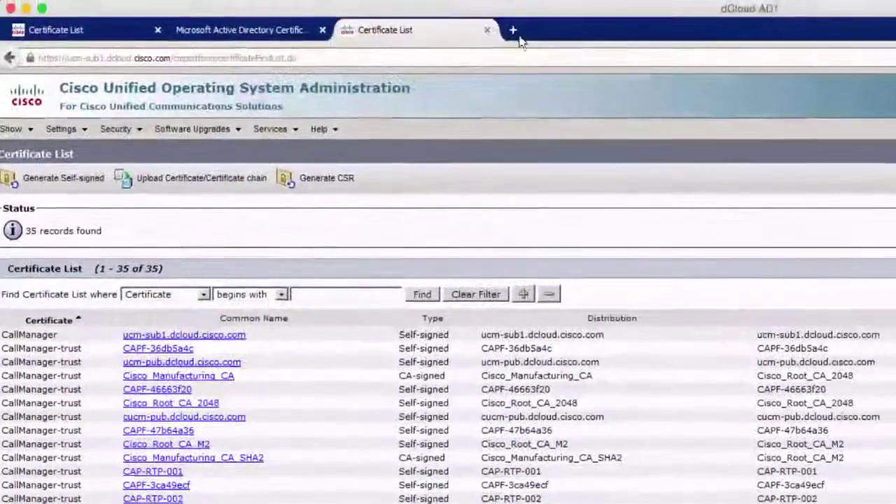
Step: Open IM and Presence OS Administration on imp-pub from the dCloud portal and log in as administrator
{"action": "left_click", "coordinate": [513, 30]}
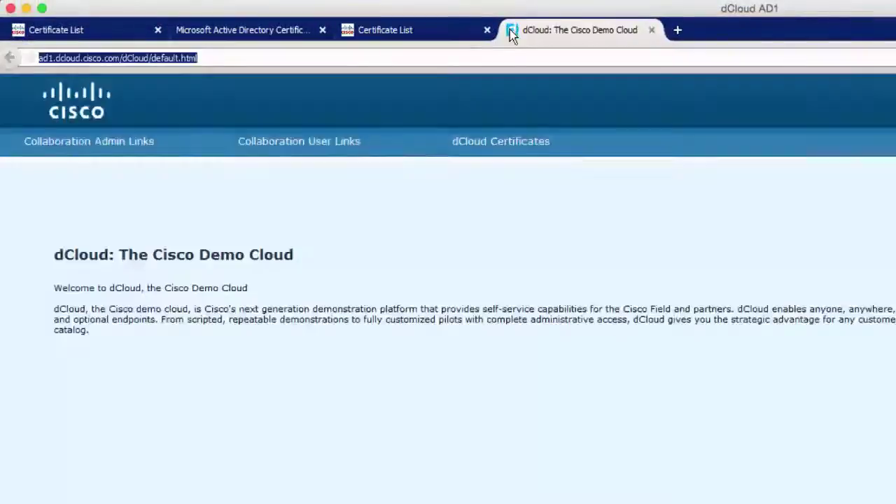
{"action": "mouse_move", "coordinate": [110, 140]}
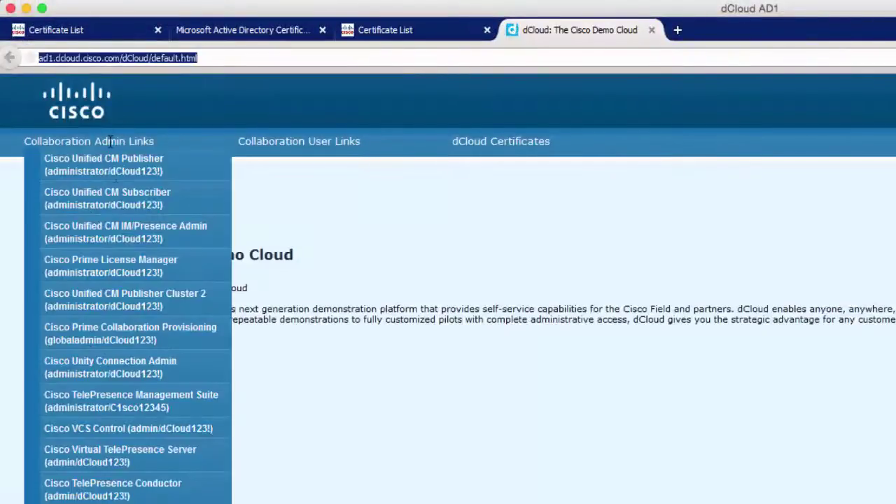
{"action": "left_click", "coordinate": [139, 239]}
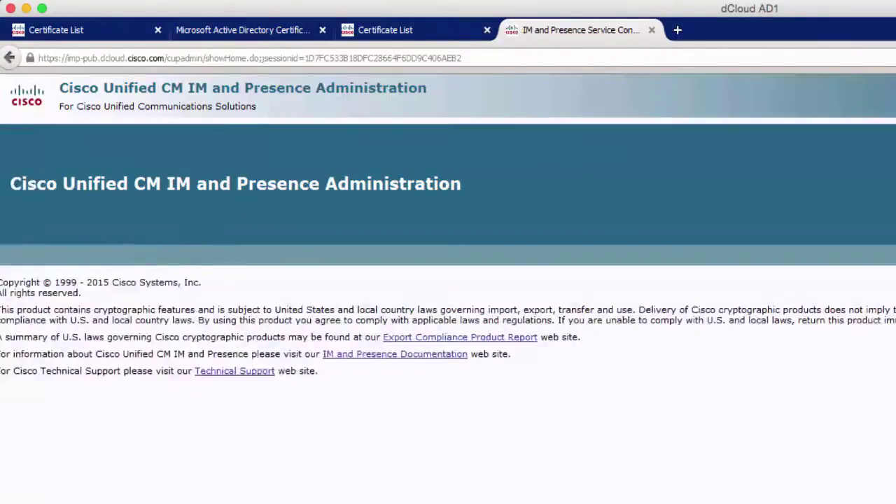
{"action": "left_click", "coordinate": [728, 96]}
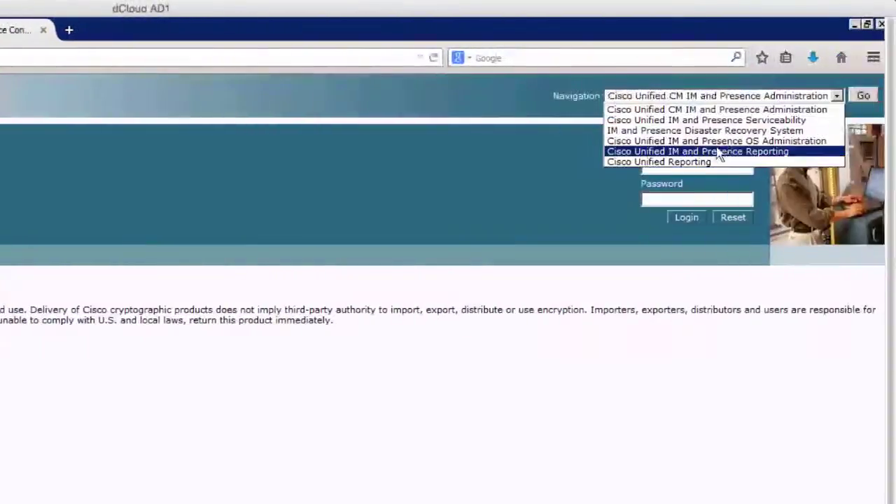
{"action": "left_click", "coordinate": [726, 143]}
{"action": "left_click", "coordinate": [863, 96]}
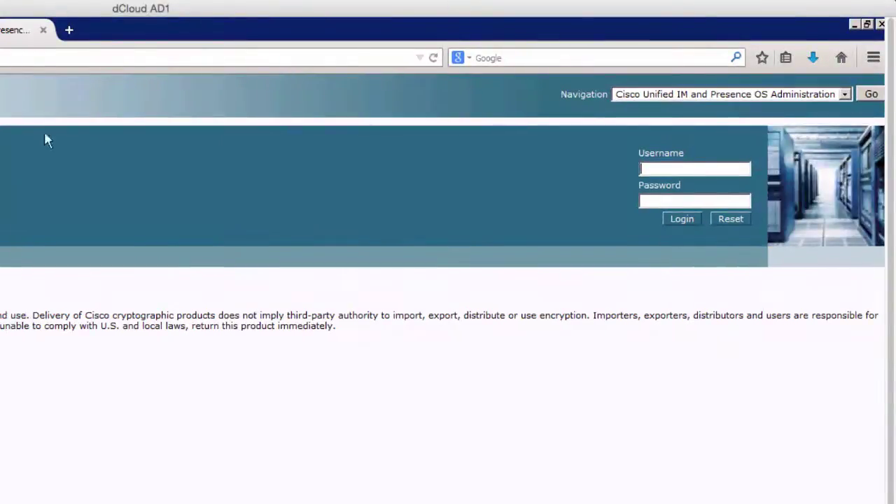
{"action": "type", "text": "administratordCloud123!"}
{"action": "key", "text": "Return"}
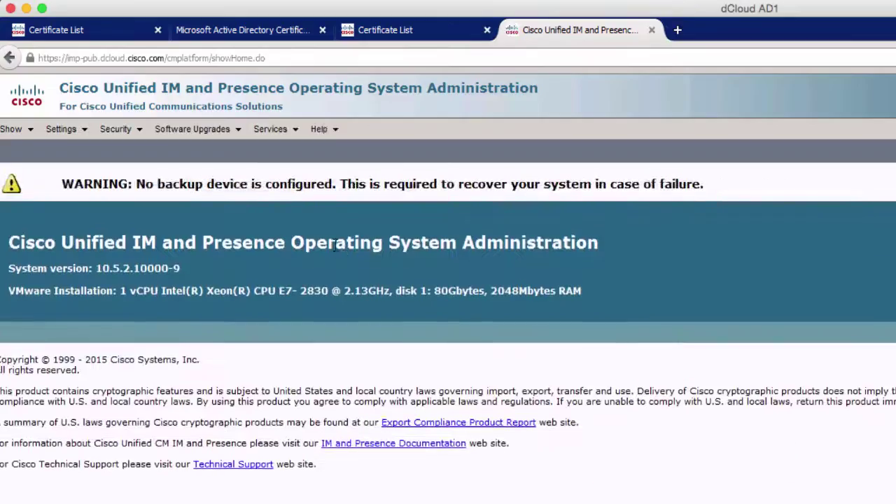
{"action": "left_click", "coordinate": [117, 150]}
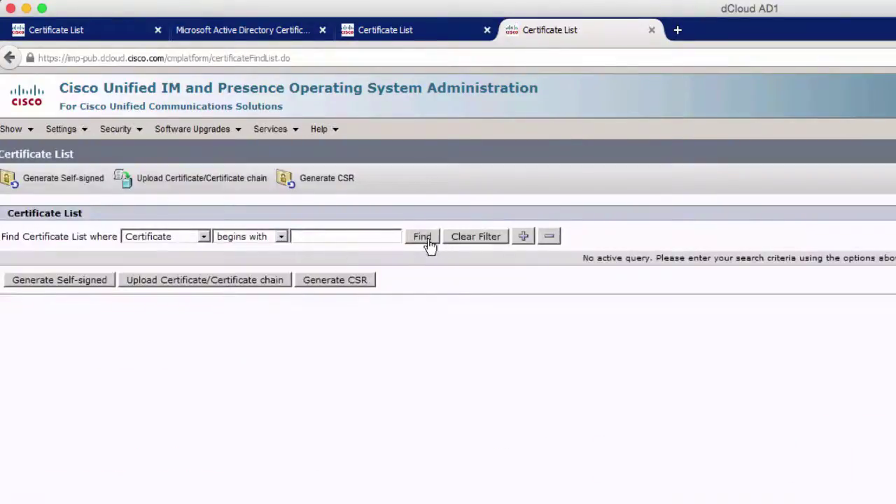
{"action": "left_click", "coordinate": [427, 242]}
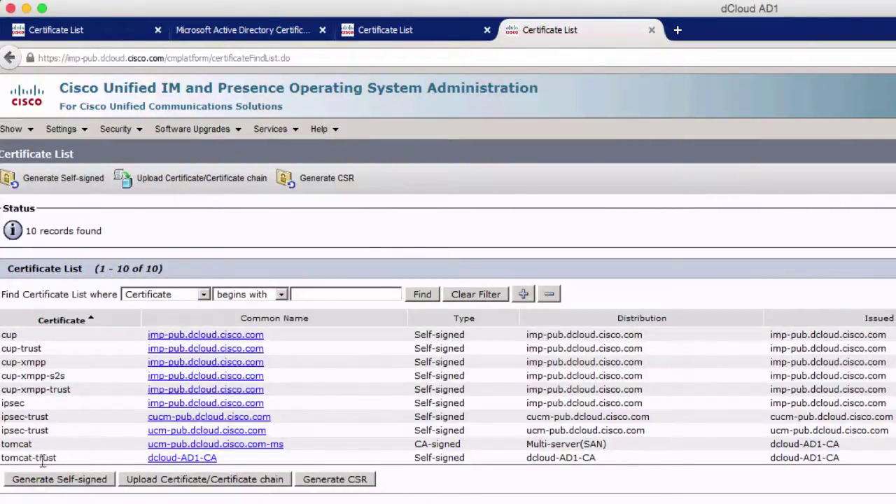
{"action": "left_click_drag", "start_coordinate": [59, 459], "coordinate": [4, 447]}
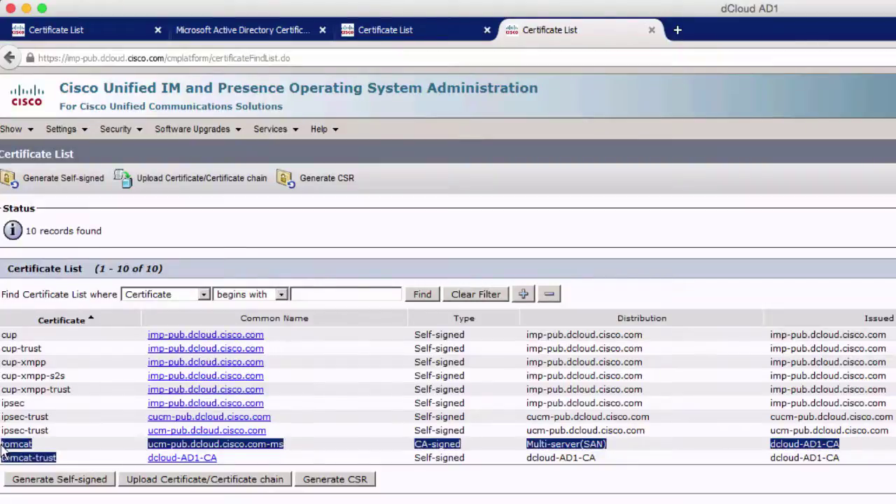
{"action": "left_click", "coordinate": [213, 457]}
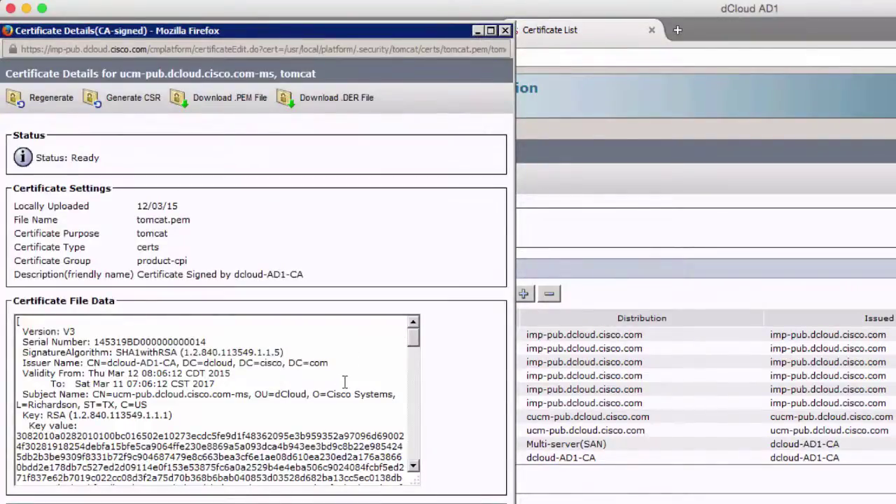
{"action": "left_click_drag", "start_coordinate": [411, 341], "coordinate": [404, 381]}
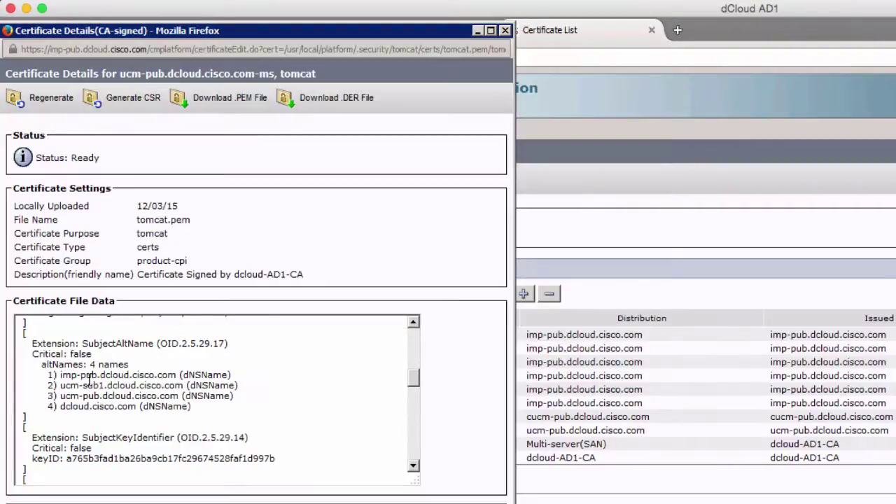
{"action": "left_click_drag", "start_coordinate": [44, 375], "coordinate": [246, 396]}
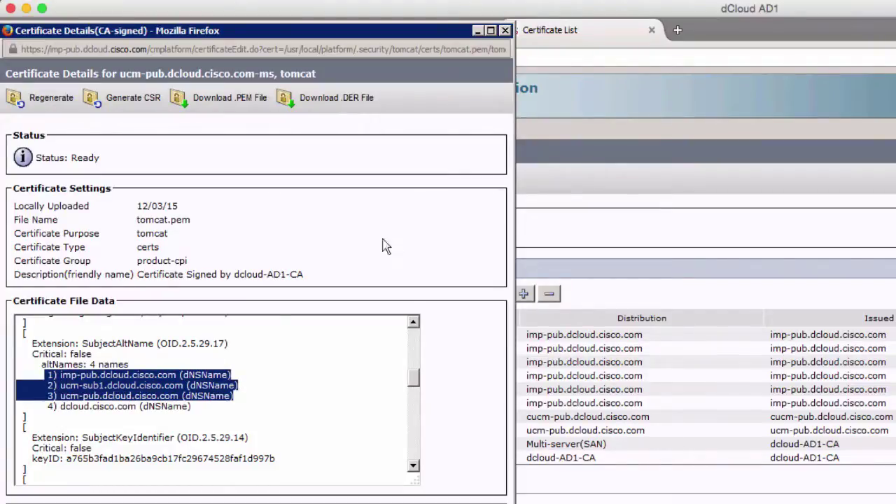
{"action": "left_click", "coordinate": [506, 31]}
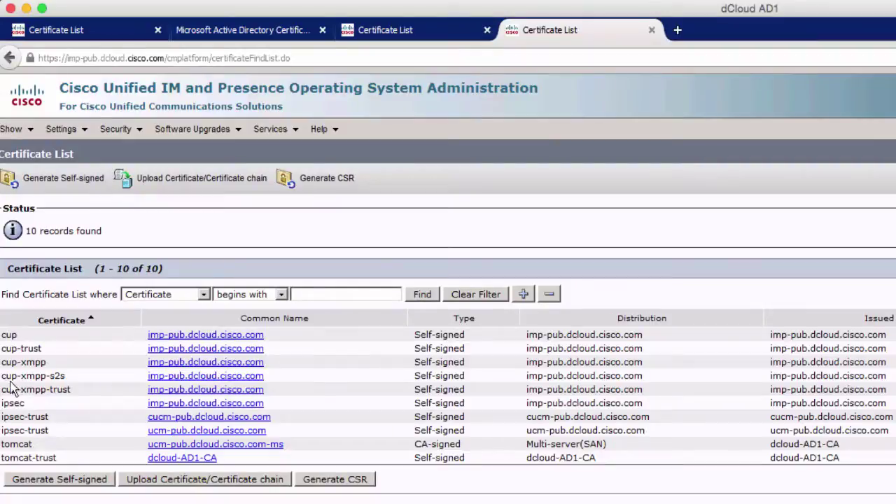
Step: Highlight the cup-xmpp-trust and cup-xmpp certificate names in the certificate list
{"action": "left_click_drag", "start_coordinate": [5, 386], "coordinate": [75, 395]}
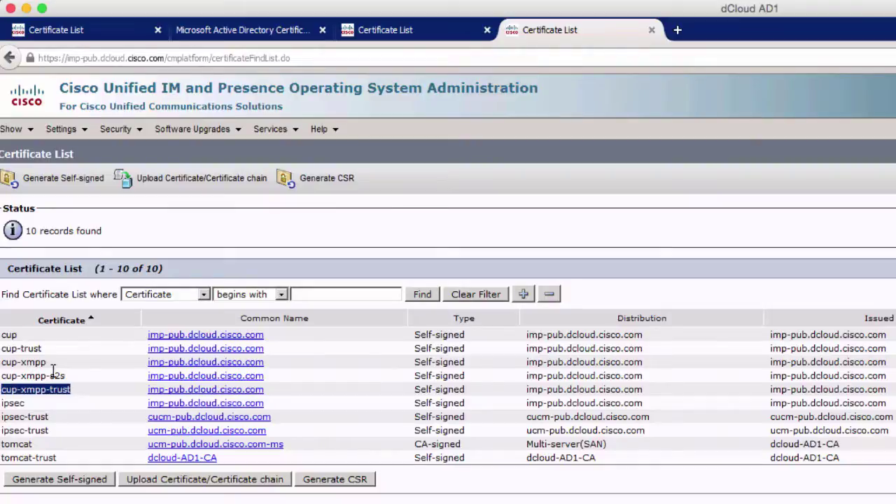
{"action": "left_click_drag", "start_coordinate": [46, 362], "coordinate": [2, 362]}
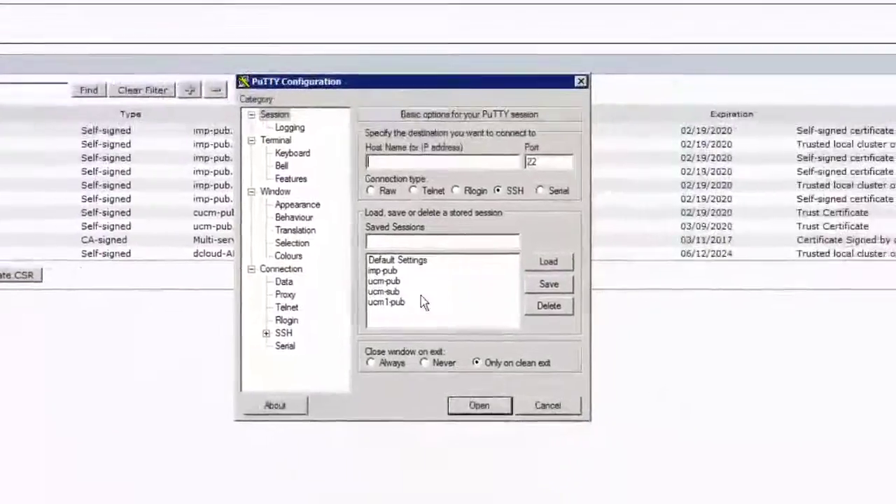
Step: Open the ucm-pub saved PuTTY session and log in as administrator
{"action": "left_click", "coordinate": [392, 282]}
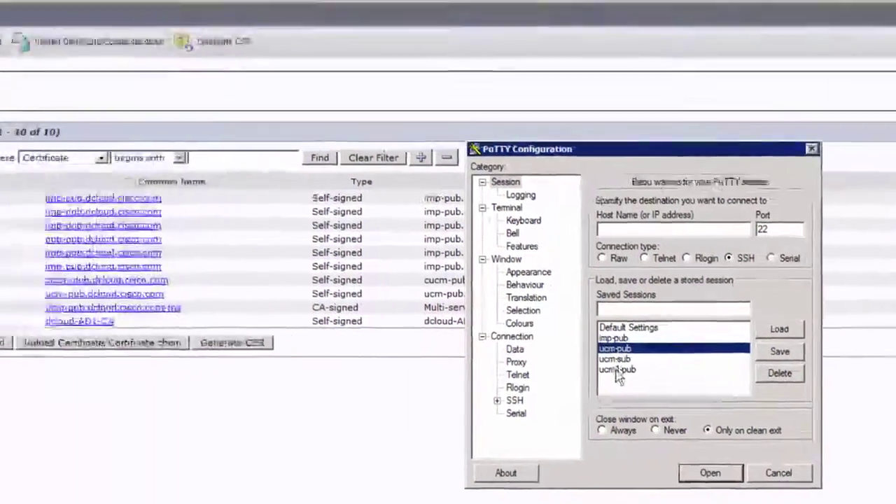
{"action": "double_click", "coordinate": [618, 371]}
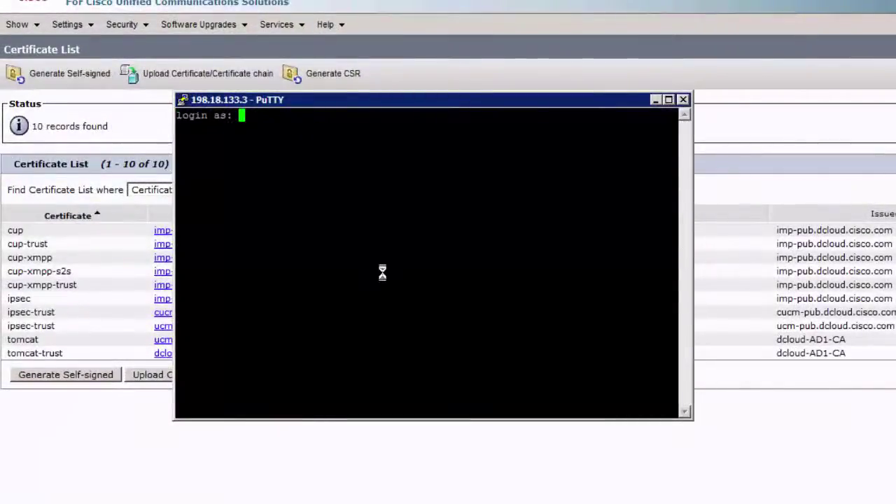
{"action": "type", "text": "admini"}
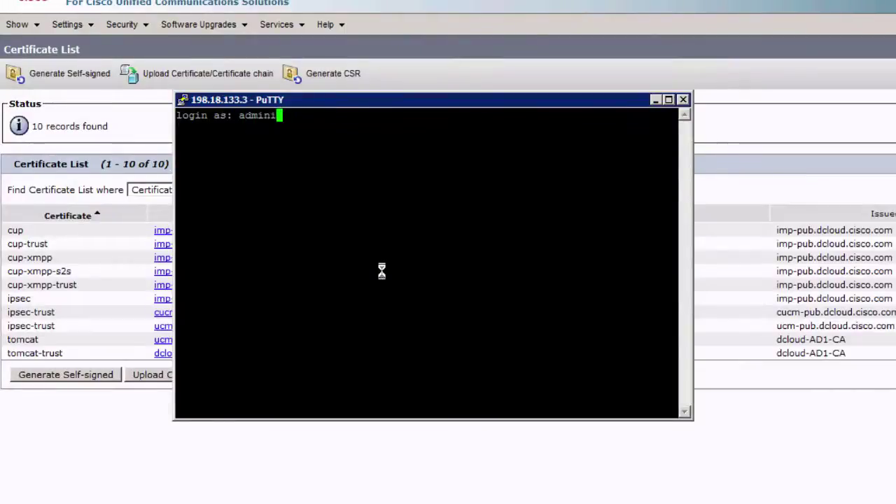
{"action": "type", "text": "strator"}
{"action": "key", "text": "Return"}
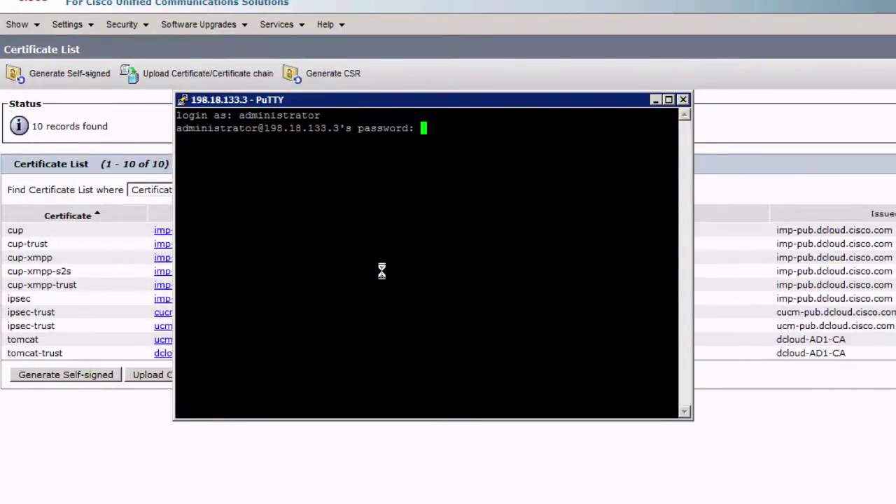
{"action": "key", "text": "Return"}
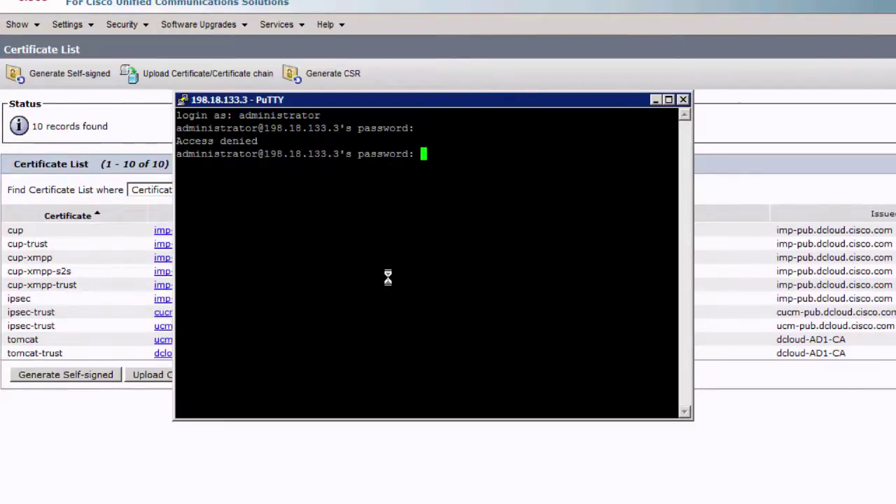
{"action": "key", "text": "Return"}
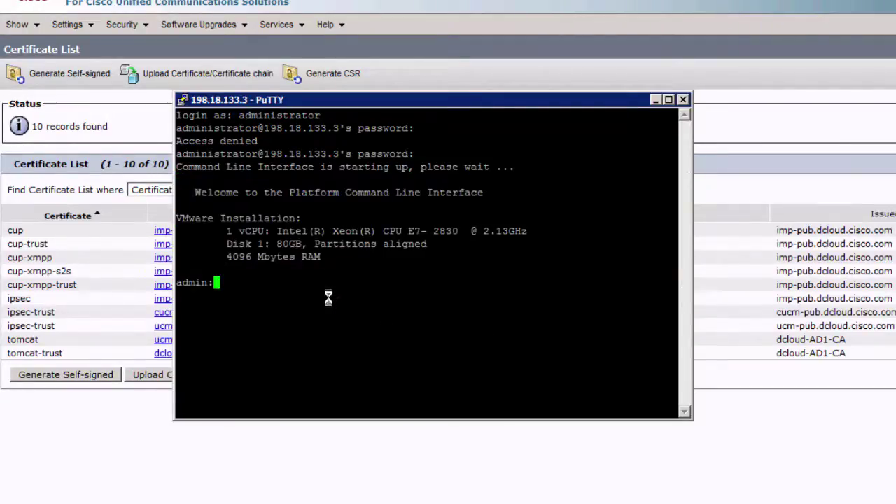
Step: Run 'utils service restart Cisco Tomcat' on the command line
{"action": "right_click", "coordinate": [325, 280]}
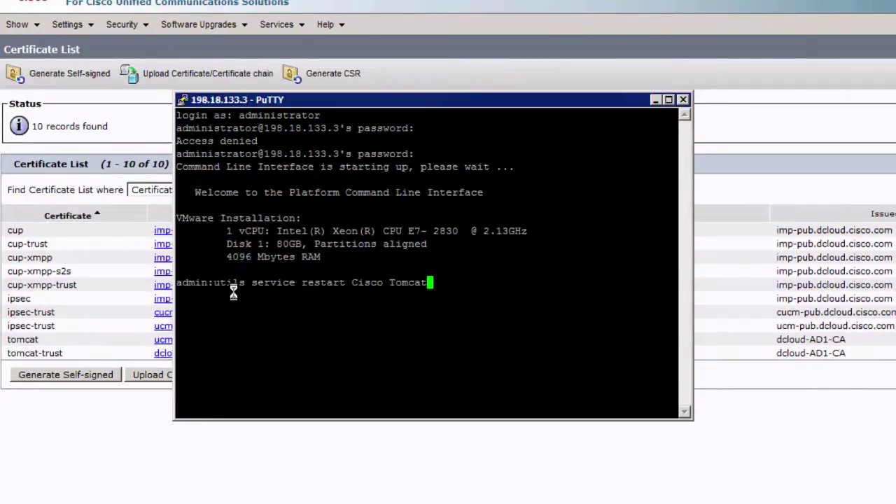
{"action": "key", "text": "Return"}
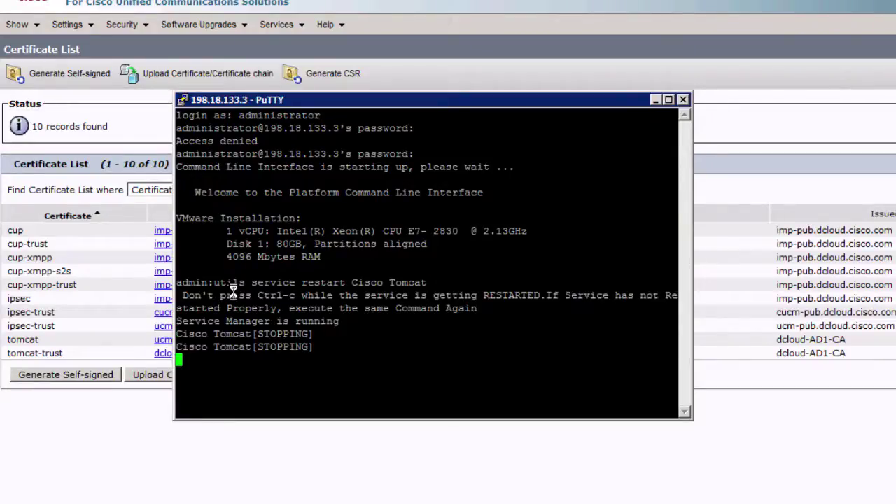
{"action": "right_click", "coordinate": [497, 100]}
{"action": "mouse_move", "coordinate": [564, 289]}
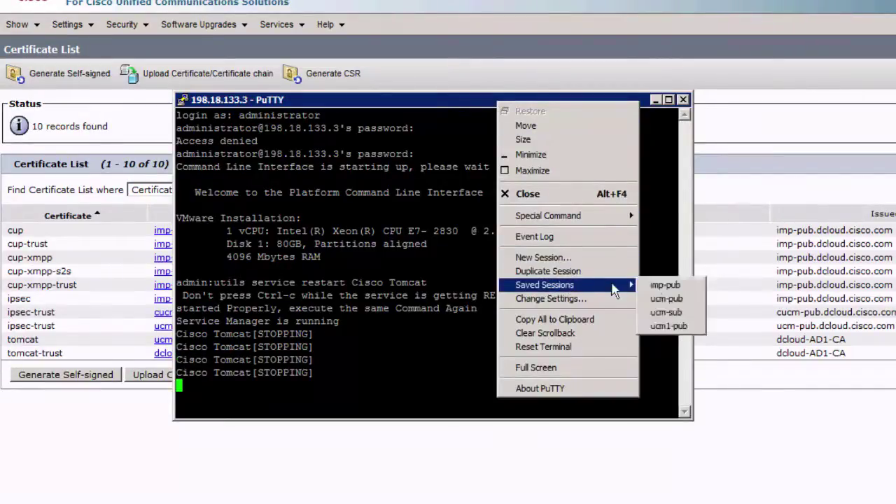
Step: Open a PuTTY session to ucm-sub and log in as administrator, re-entering the password after access denied
{"action": "left_click", "coordinate": [682, 315]}
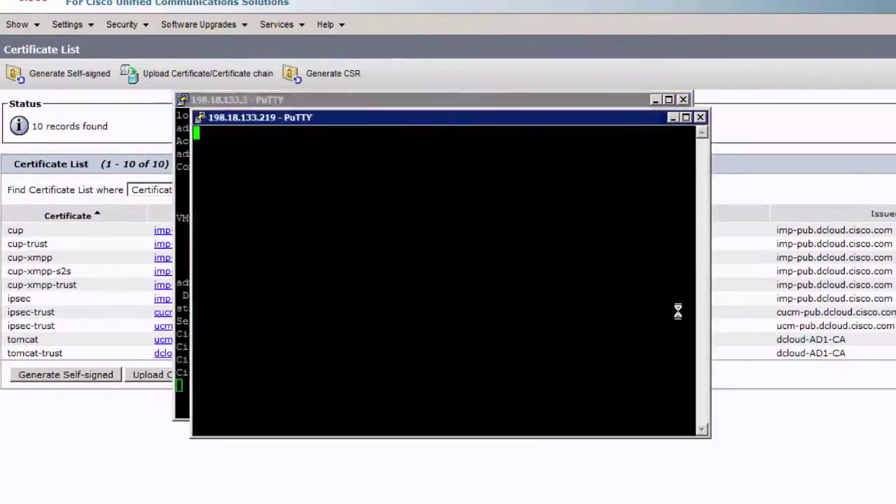
{"action": "type", "text": "administrator"}
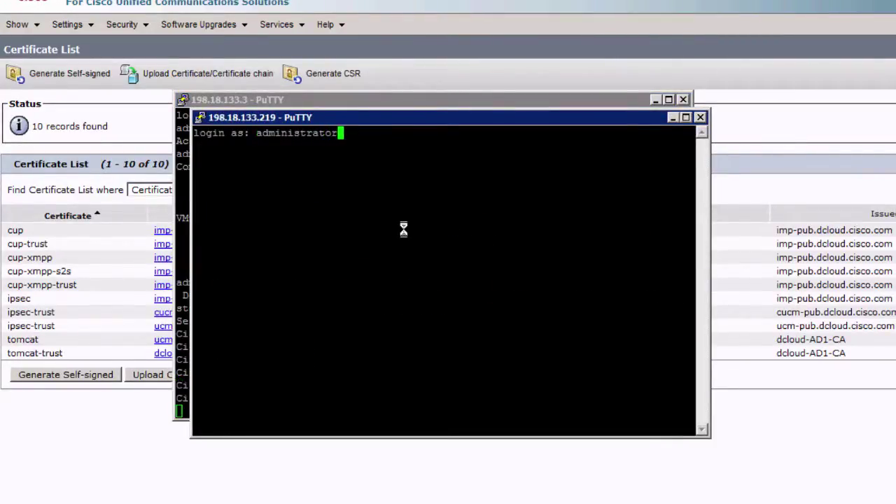
{"action": "key", "text": "Return"}
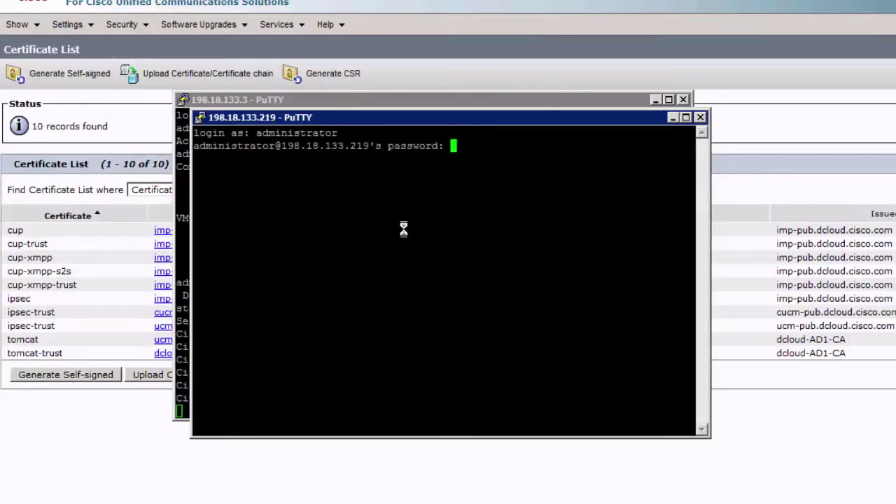
{"action": "key", "text": "Return"}
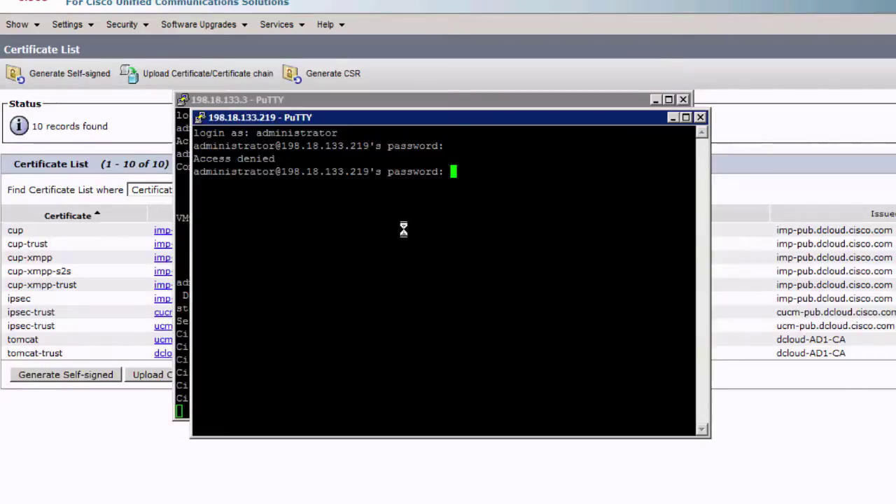
{"action": "key", "text": "Return"}
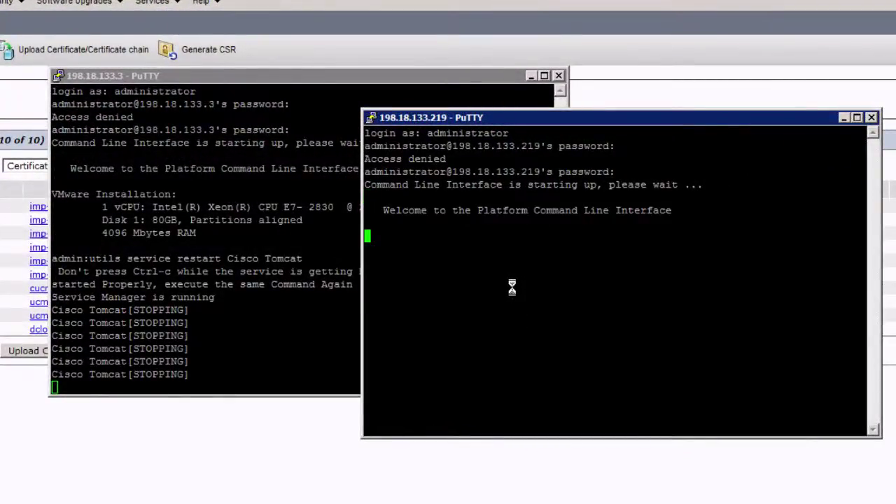
Step: Run 'utils service restart Cisco Tomcat' on ucm-sub and confirm both terminals show Tomcat STARTED
{"action": "right_click", "coordinate": [646, 297]}
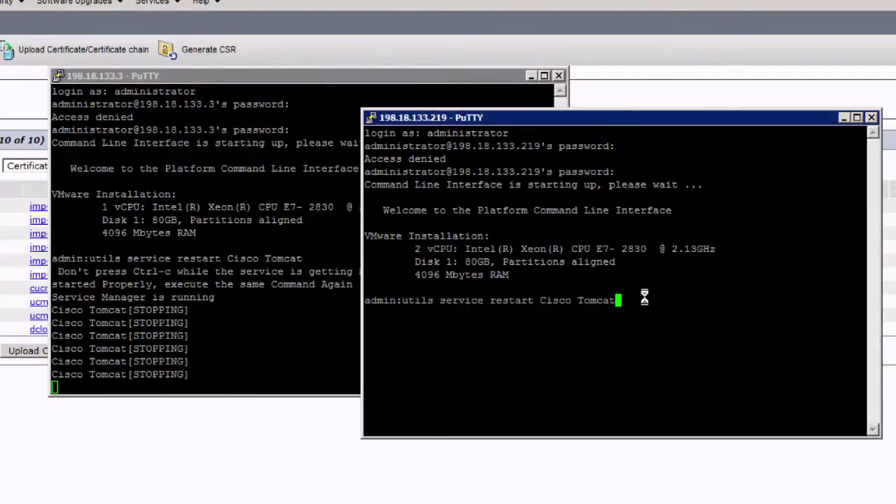
{"action": "key", "text": "Return"}
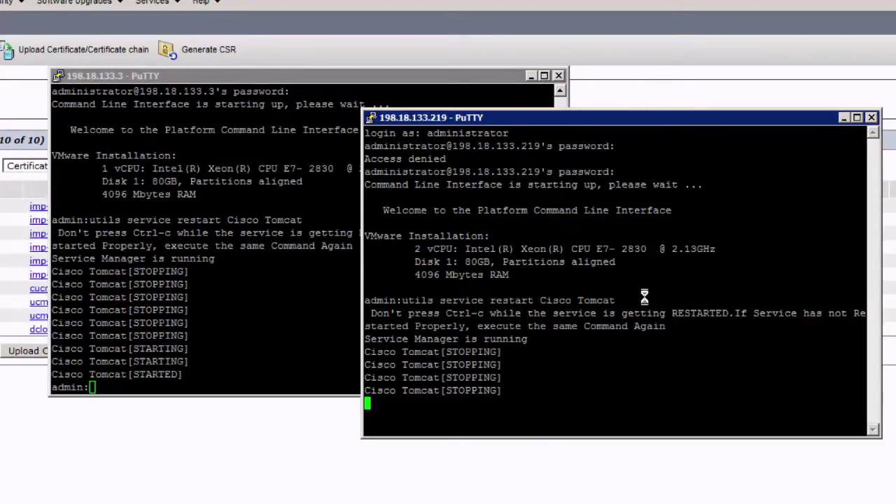
{"action": "left_click", "coordinate": [242, 296]}
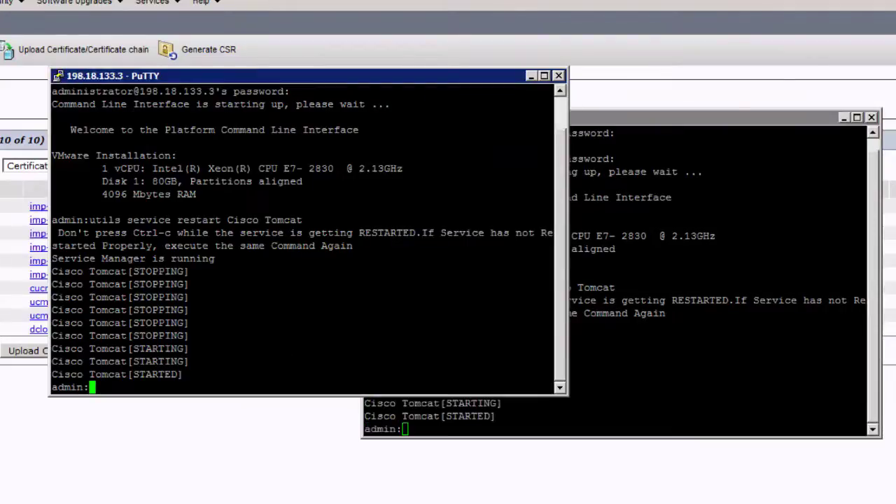
{"action": "left_click", "coordinate": [618, 143]}
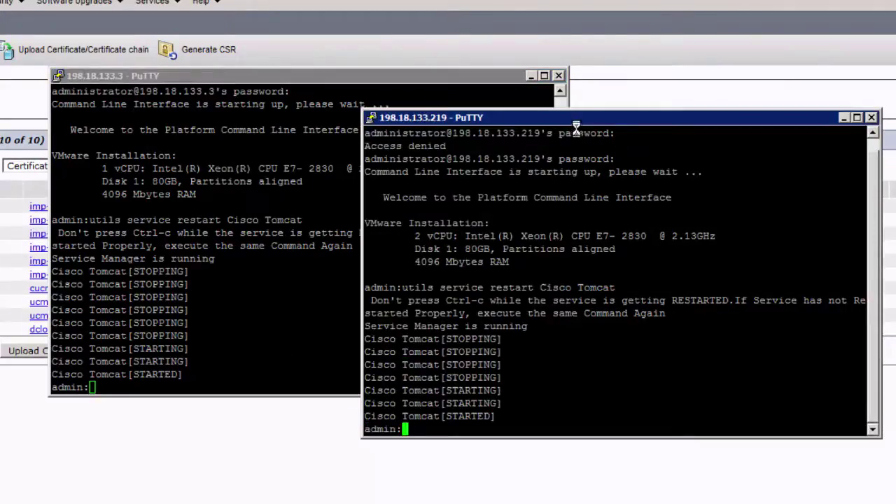